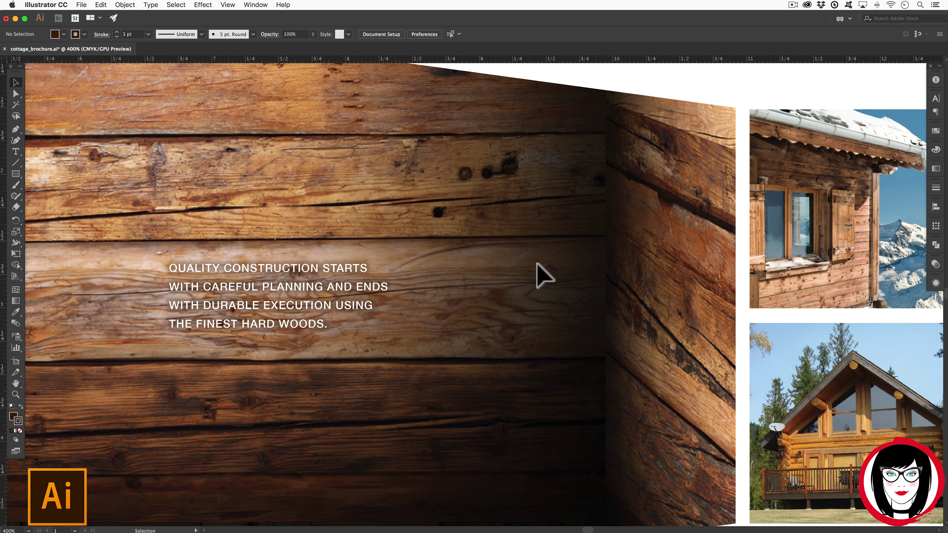
Select the faint 25%-opacity text copy and cut it out.
{"action": "left_click", "coordinate": [238, 265]}
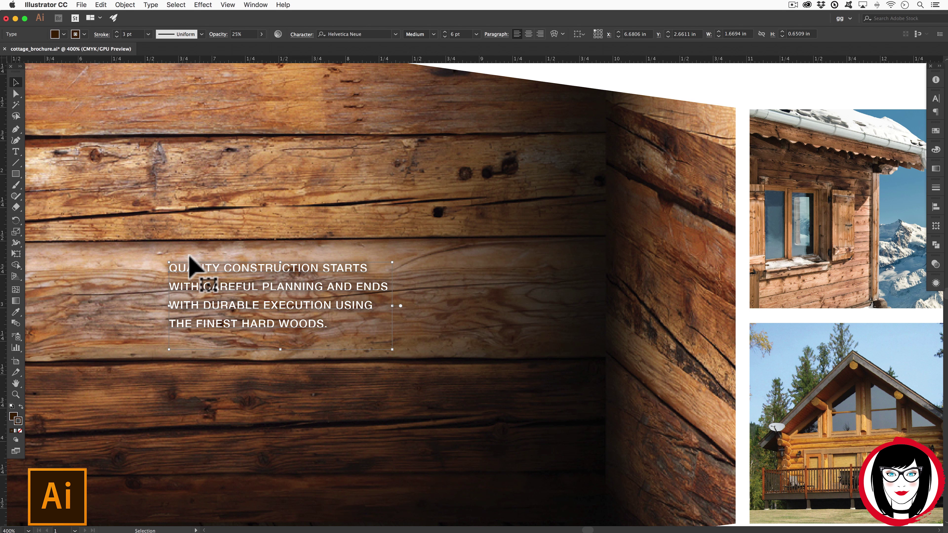
{"action": "key", "text": "a"}
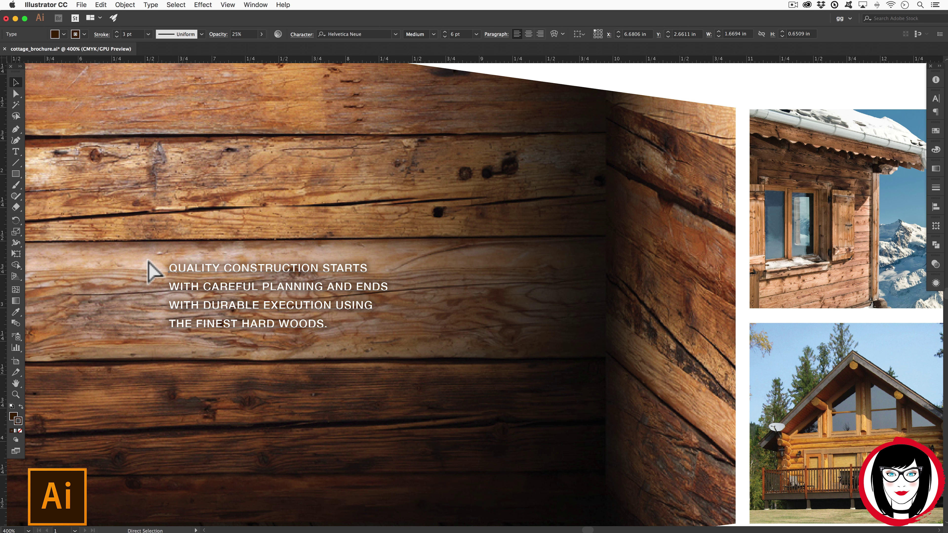
{"action": "key", "text": "super+x"}
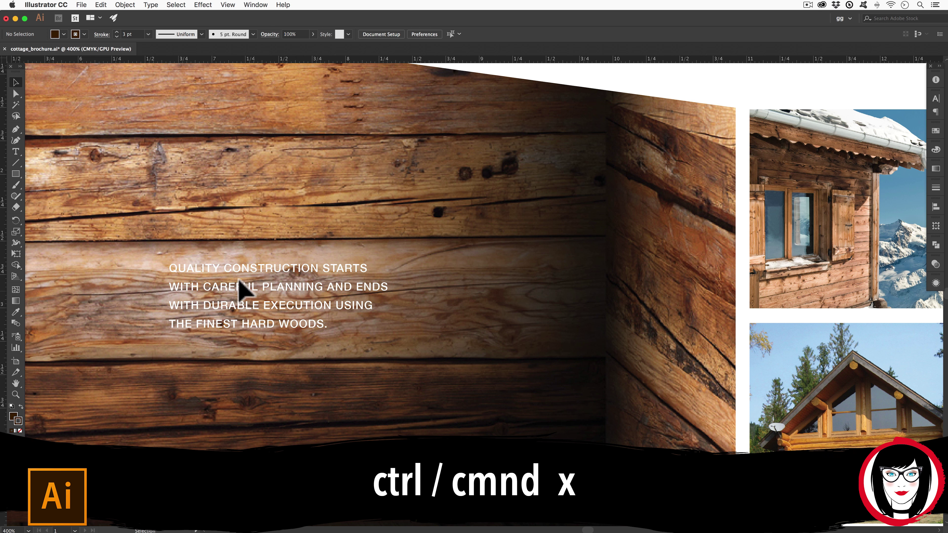
Check the remaining white text frame on the wood, then deselect it.
{"action": "left_click", "coordinate": [200, 279]}
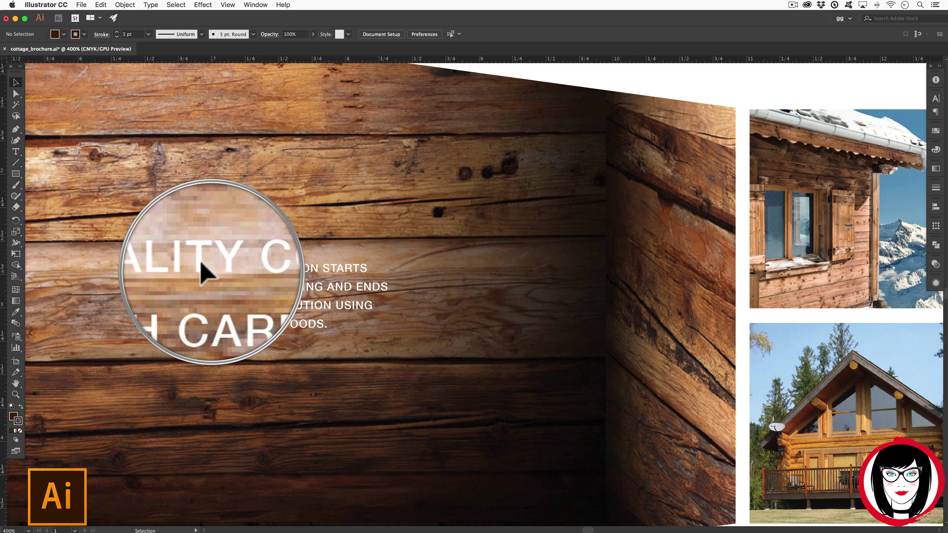
{"action": "left_click", "coordinate": [201, 267]}
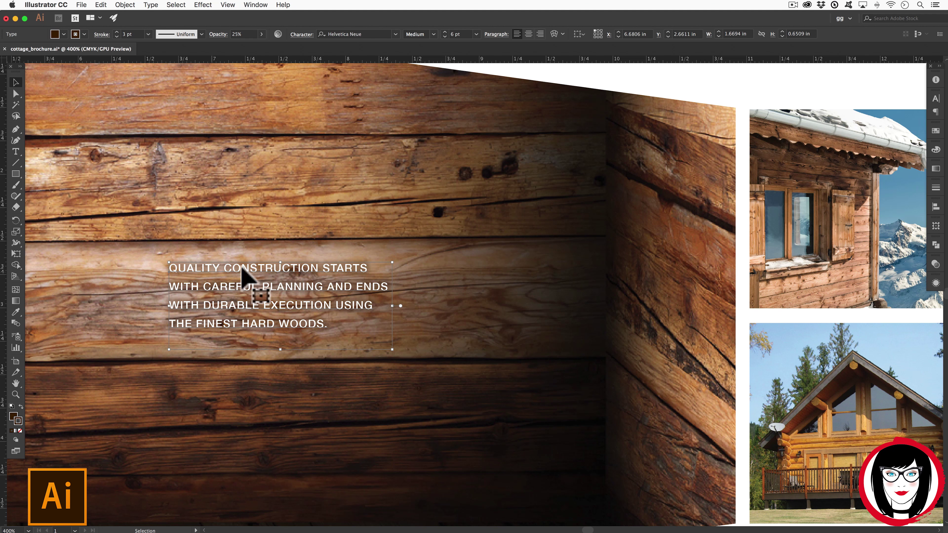
{"action": "left_click", "coordinate": [562, 310]}
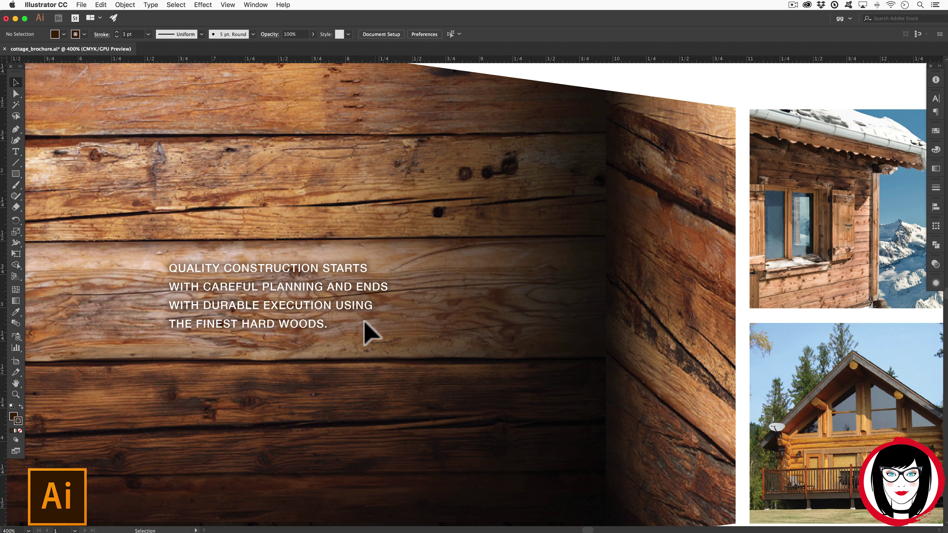
{"action": "left_click", "coordinate": [380, 310]}
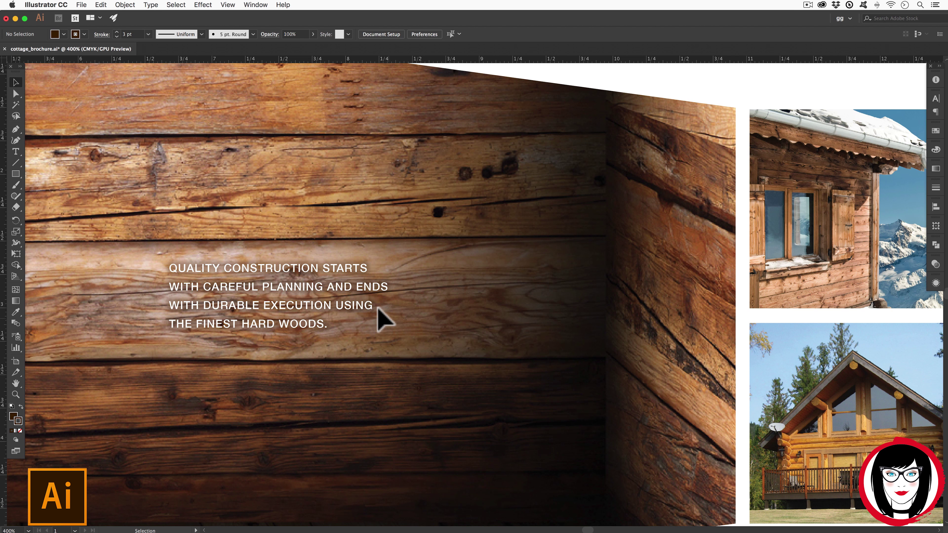
{"action": "scroll", "coordinate": [382, 288], "scroll_direction": "left", "scroll_amount": 1}
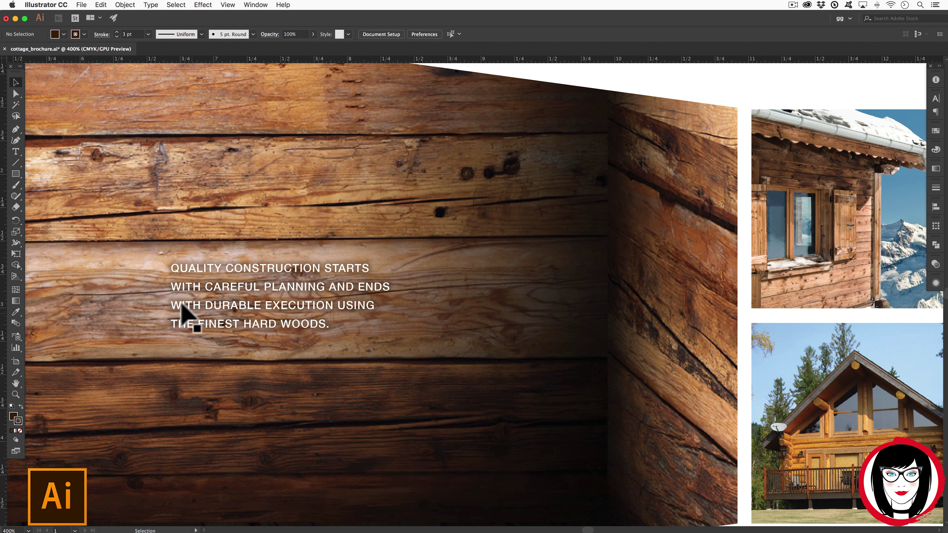
{"action": "left_click", "coordinate": [185, 303]}
Cut another faint 25%-opacity copy of the body text away.
{"action": "key", "text": "a"}
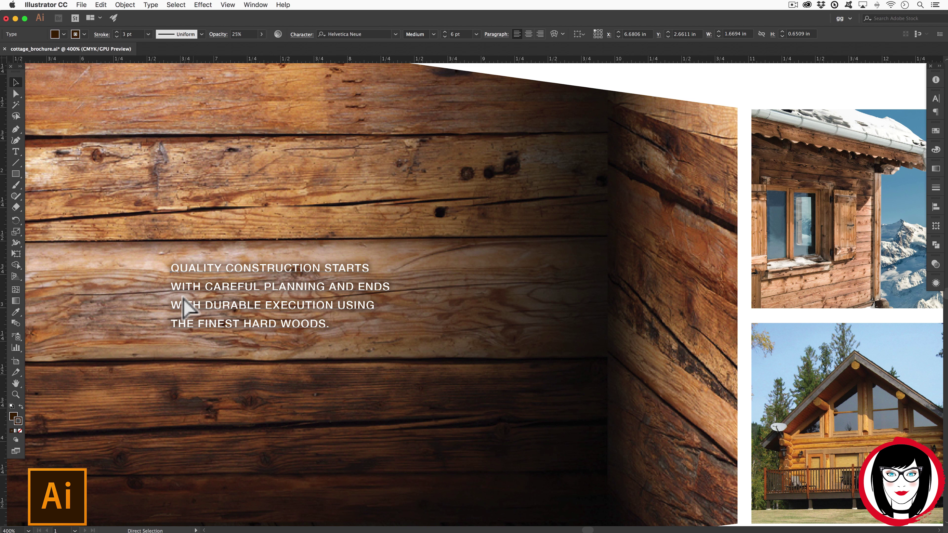
{"action": "key", "text": "v"}
{"action": "key", "text": "super+shift+a"}
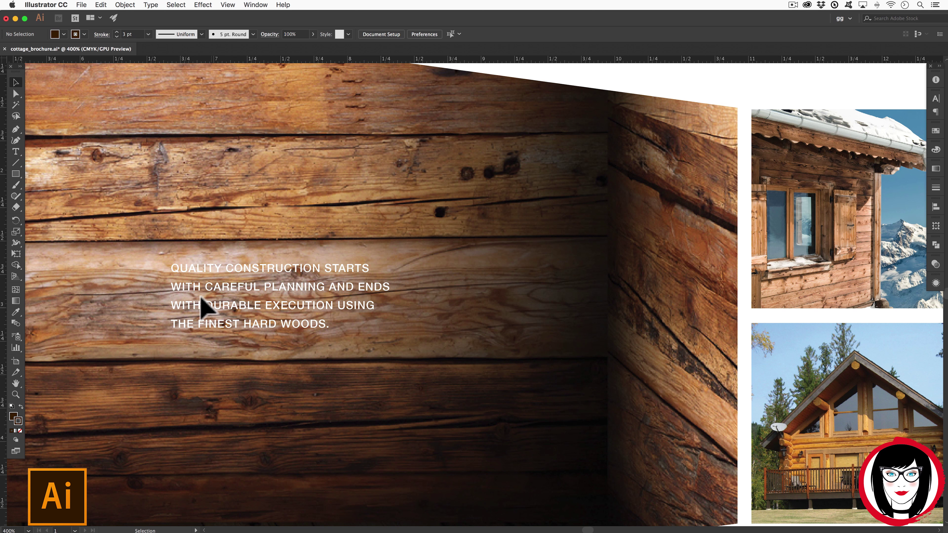
Zoom in and pan so the whole four-line paragraph is in view.
{"action": "key", "text": "a"}
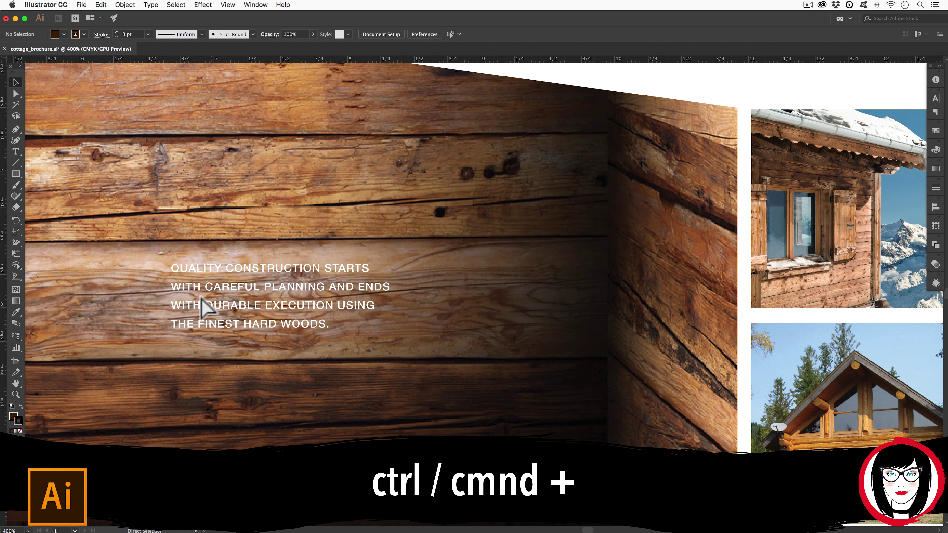
{"action": "key", "text": "super+plus"}
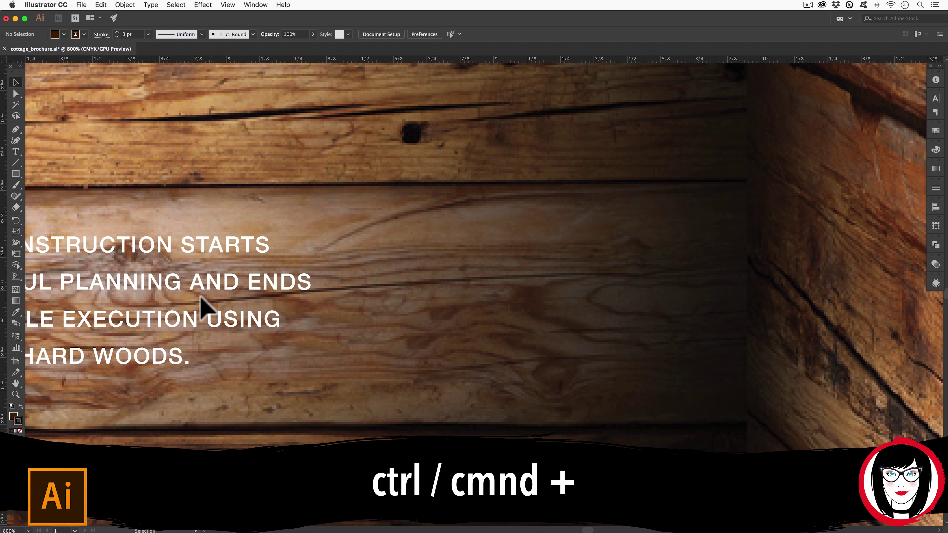
{"action": "key", "text": "h"}
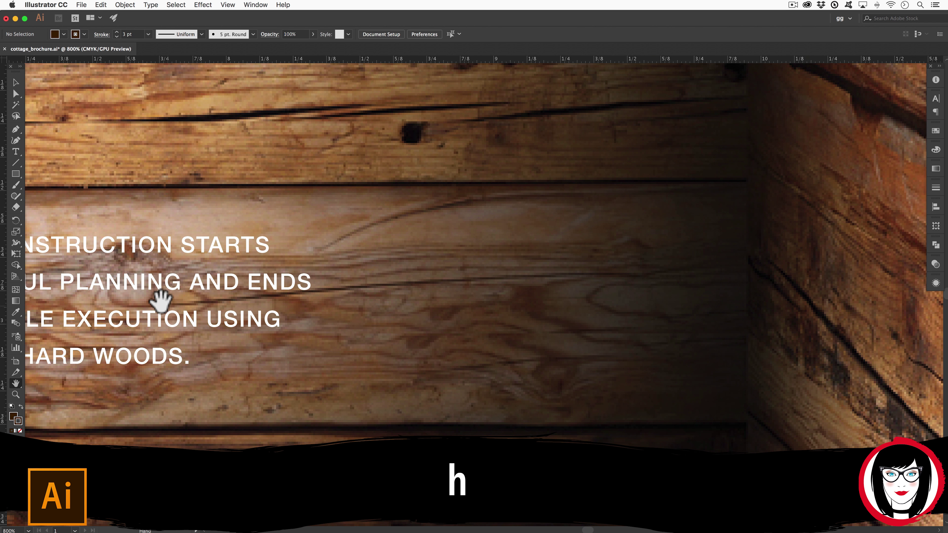
{"action": "left_click_drag", "start_coordinate": [160, 298], "coordinate": [392, 277]}
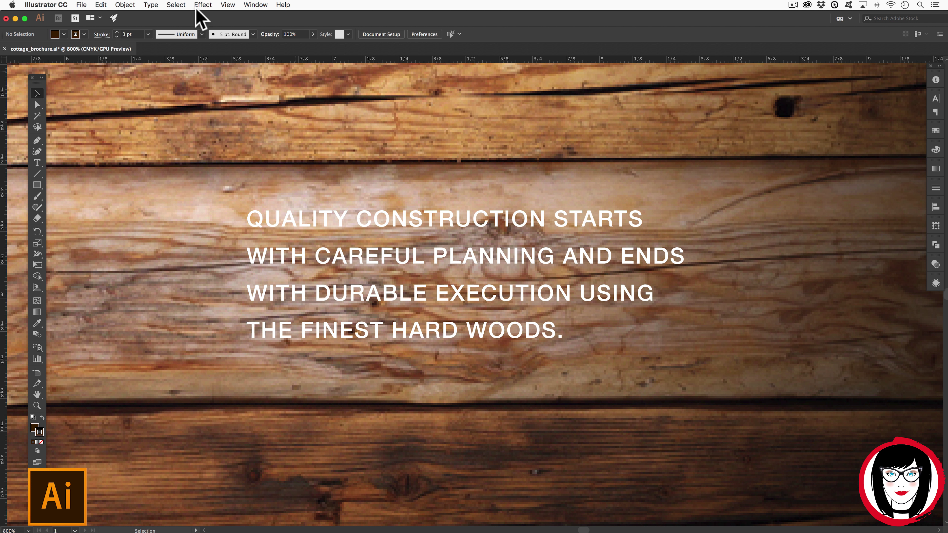
Apply Object > Unlock All to free locked artwork, then zoom closer on the text.
{"action": "left_click", "coordinate": [202, 5]}
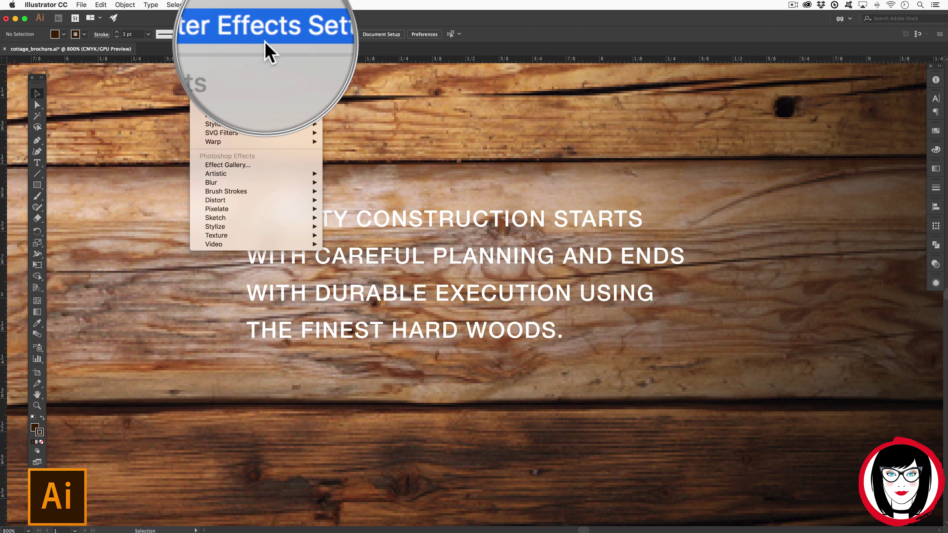
{"action": "left_click", "coordinate": [379, 247]}
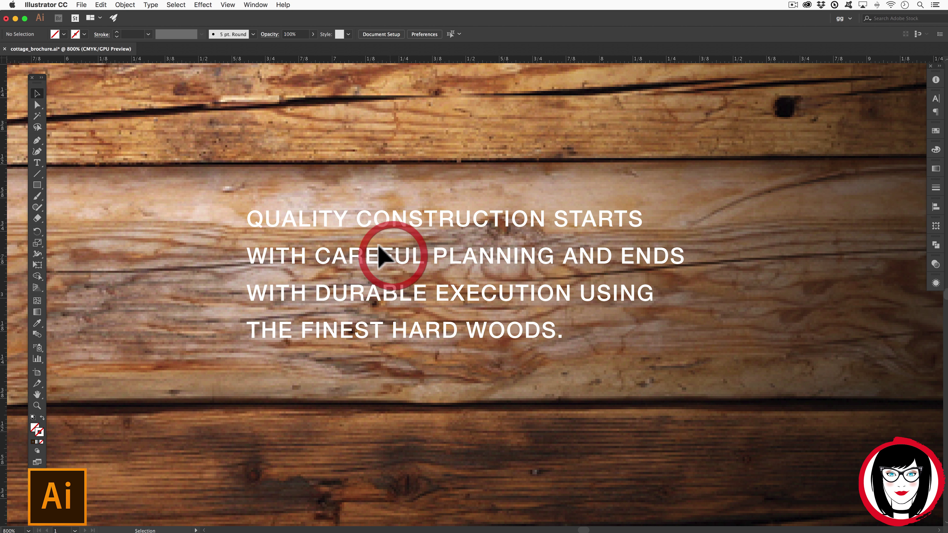
{"action": "left_click", "coordinate": [126, 4]}
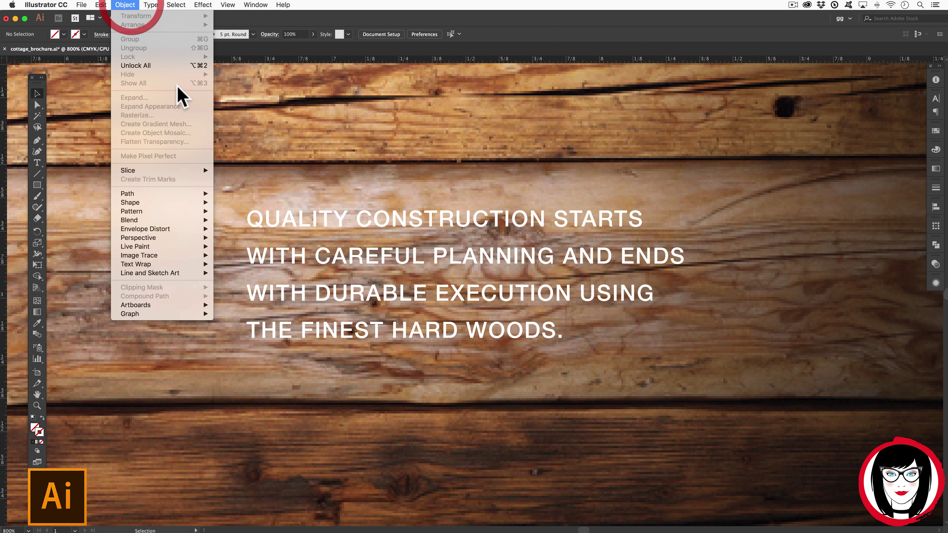
{"action": "key", "text": "Escape"}
{"action": "left_click", "coordinate": [125, 5]}
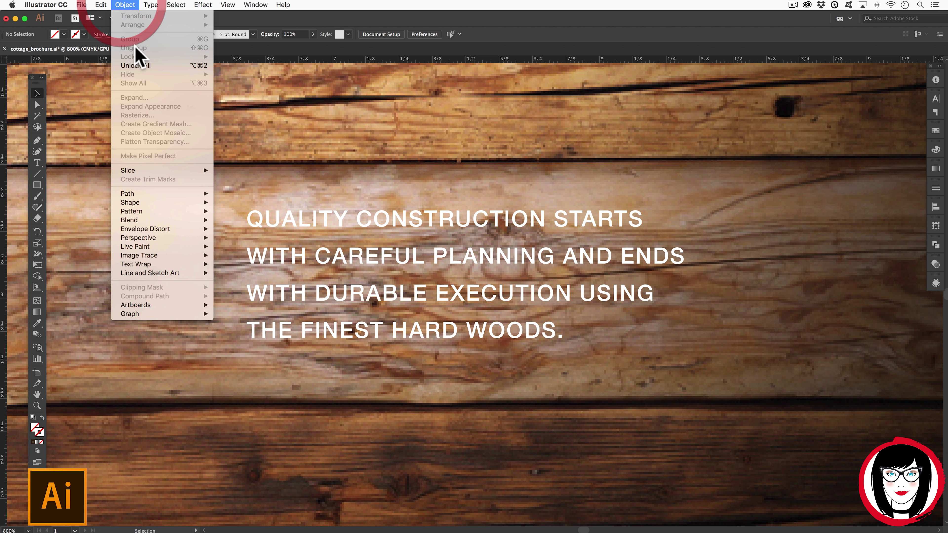
{"action": "left_click", "coordinate": [135, 66]}
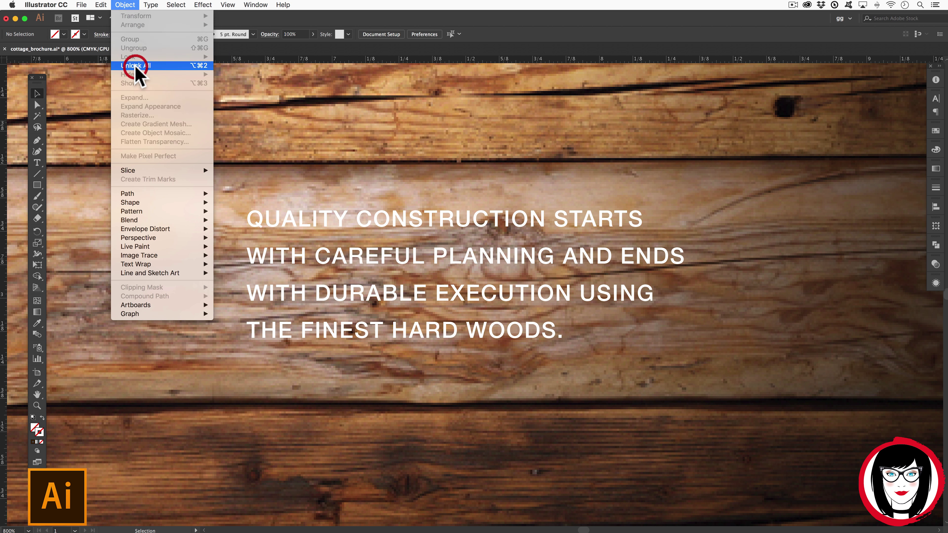
{"action": "key", "text": "super+equal"}
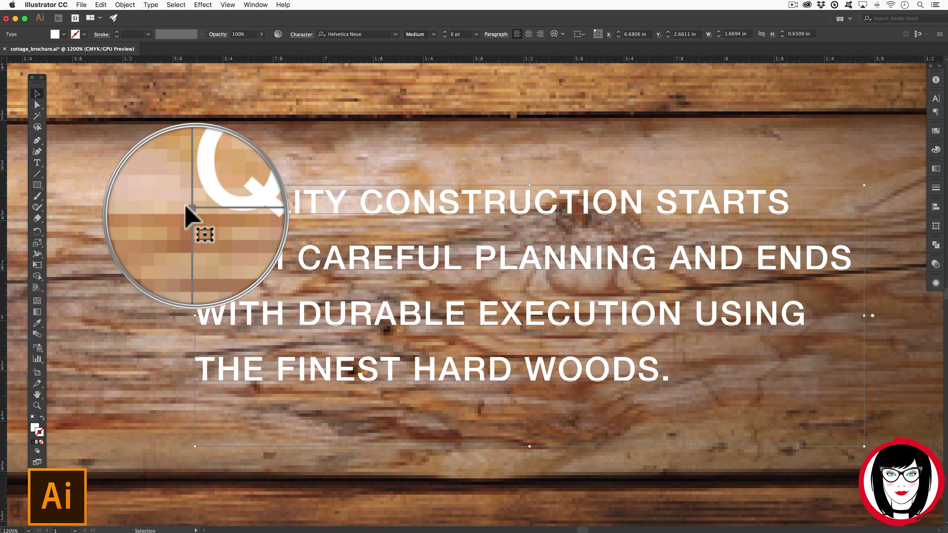
{"action": "left_click", "coordinate": [397, 150]}
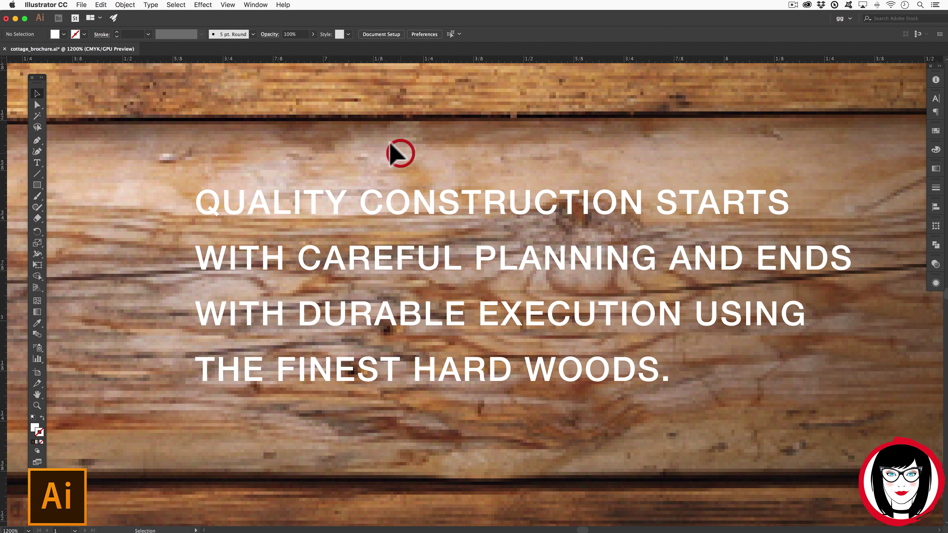
Select and copy the white body text block.
{"action": "left_click", "coordinate": [413, 206]}
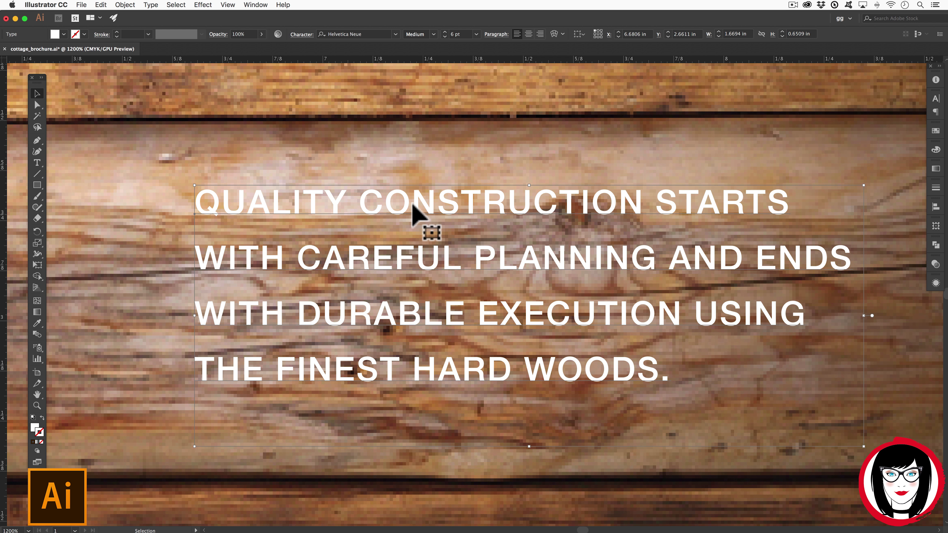
{"action": "key", "text": "super+c"}
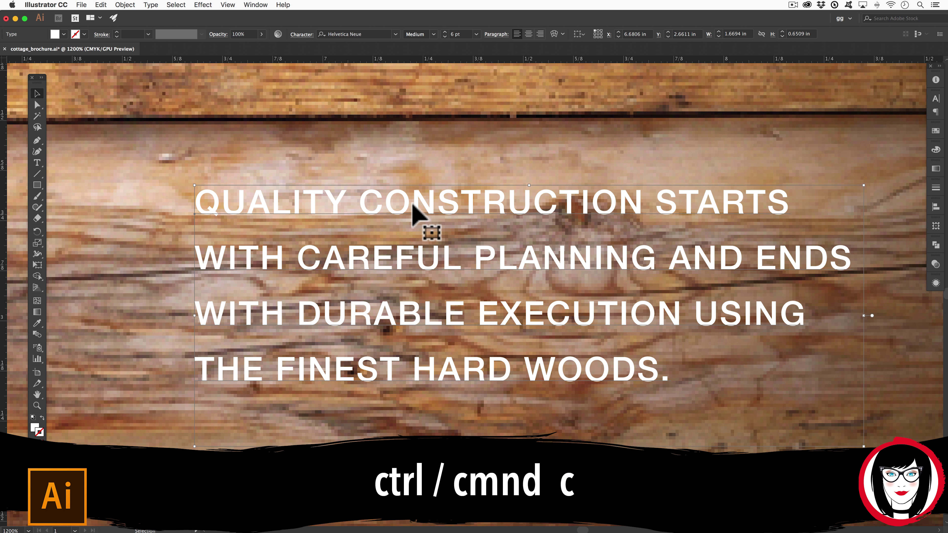
{"action": "scroll", "coordinate": [412, 215], "scroll_direction": "down", "scroll_amount": 1}
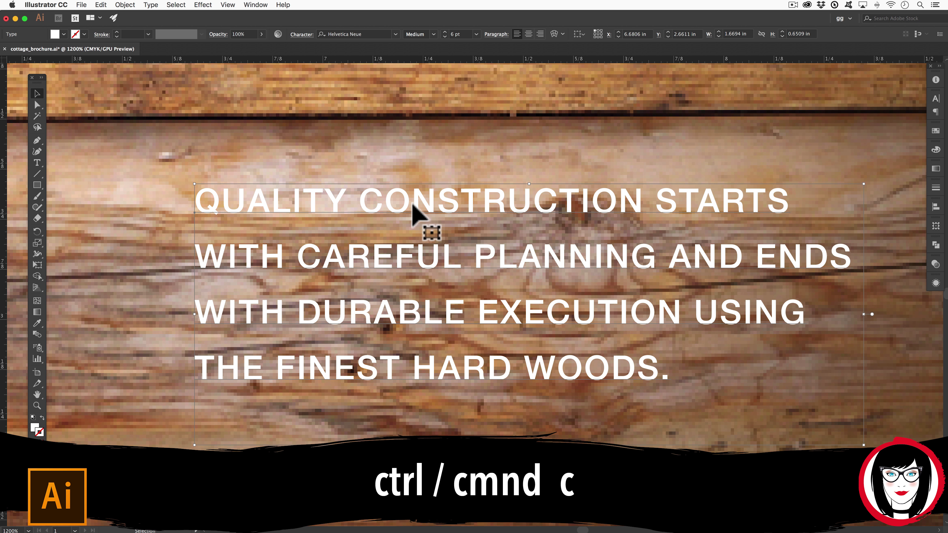
{"action": "scroll", "coordinate": [413, 215], "scroll_direction": "down", "scroll_amount": 1}
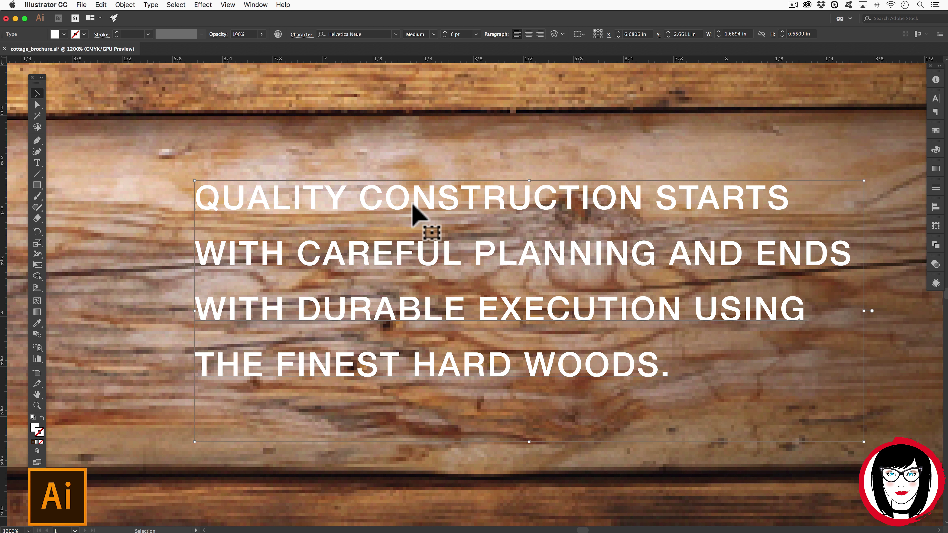
{"action": "scroll", "coordinate": [713, 246], "scroll_direction": "down", "scroll_amount": 3}
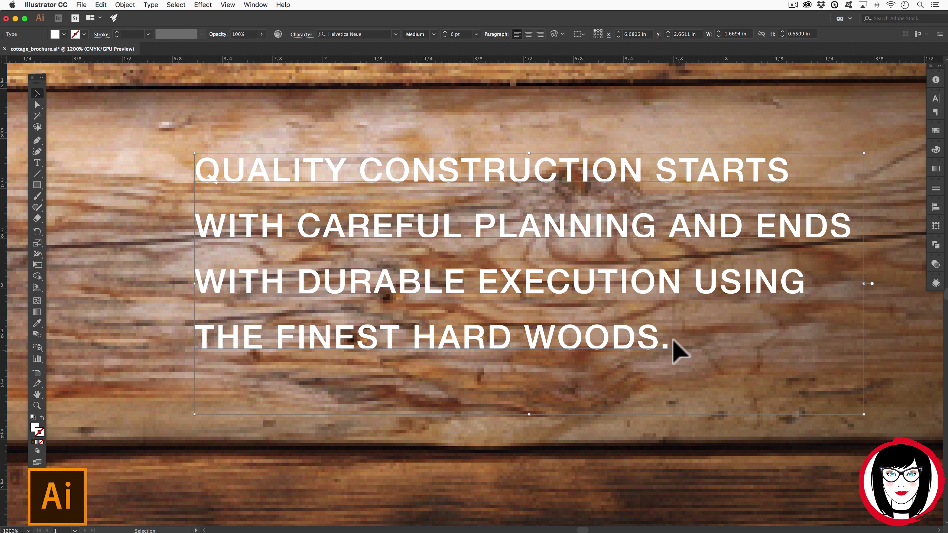
{"action": "key", "text": "a"}
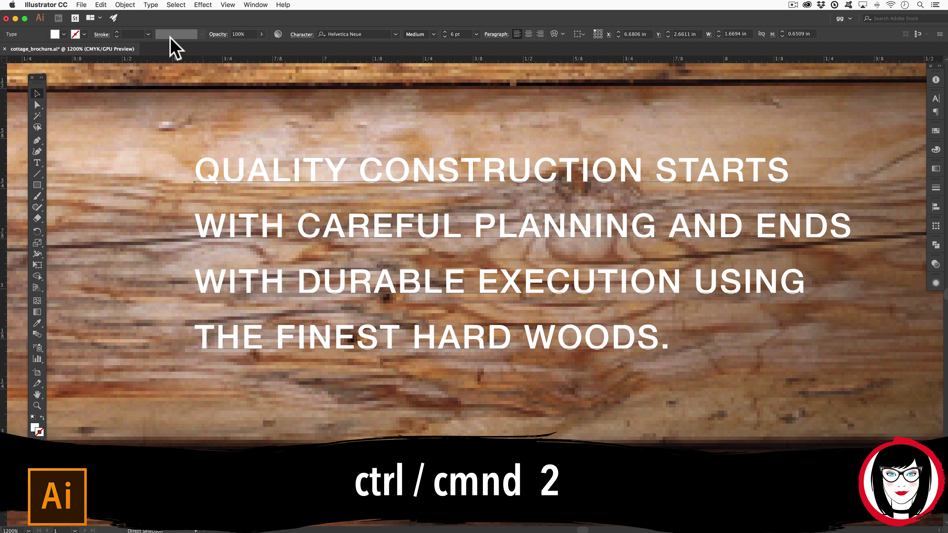
Lock the body text, undo the lock, then reselect it with the Swatches panel open.
{"action": "left_click", "coordinate": [127, 5]}
{"action": "mouse_move", "coordinate": [140, 57]}
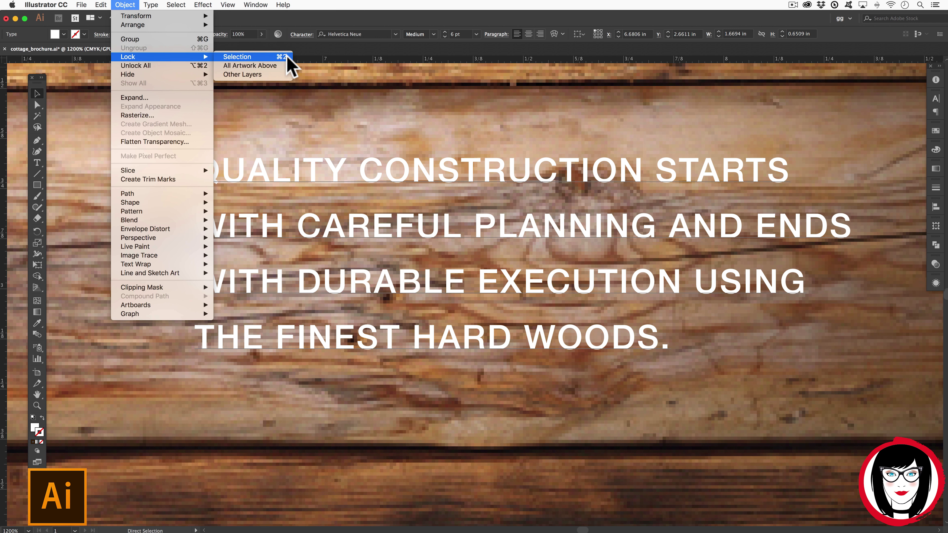
{"action": "left_click", "coordinate": [288, 57]}
{"action": "left_click", "coordinate": [100, 4]}
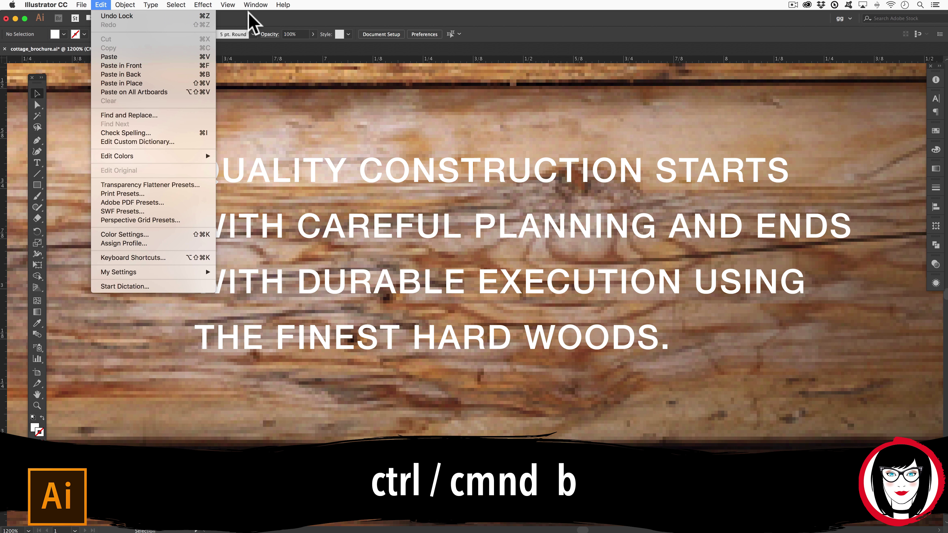
{"action": "left_click", "coordinate": [250, 19]}
{"action": "left_click", "coordinate": [476, 286]}
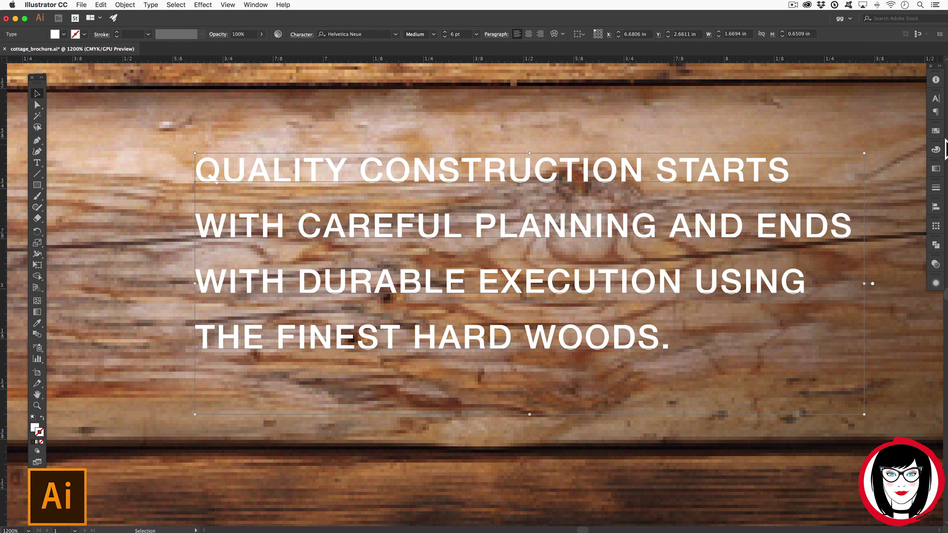
{"action": "left_click", "coordinate": [936, 131]}
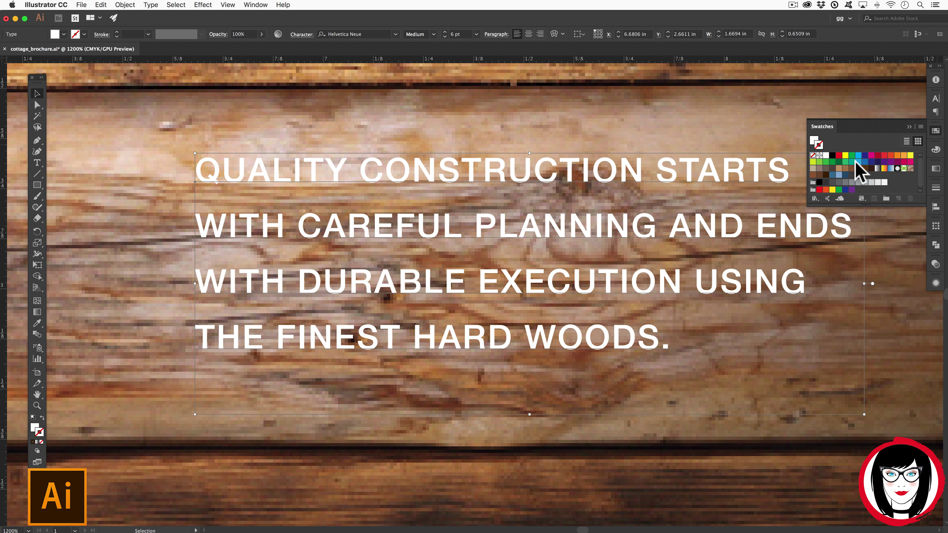
Give the white caption a 1 pt dark brown stroke from the Swatches panel.
{"action": "left_click", "coordinate": [825, 174]}
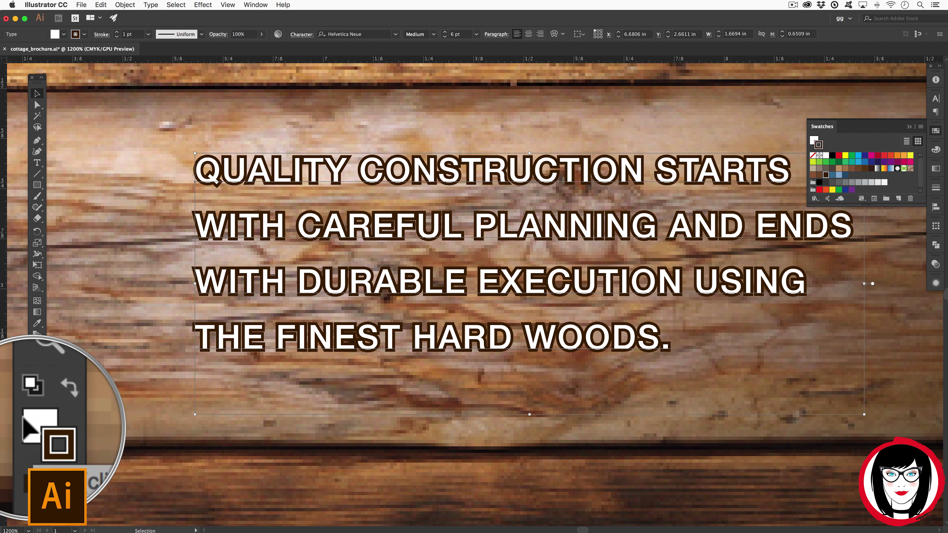
{"action": "key", "text": "x"}
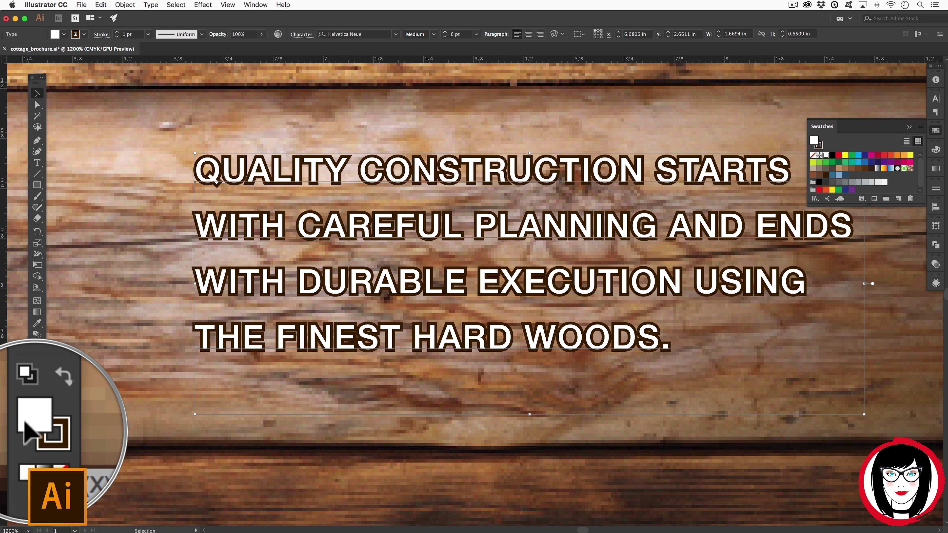
{"action": "left_click", "coordinate": [825, 175]}
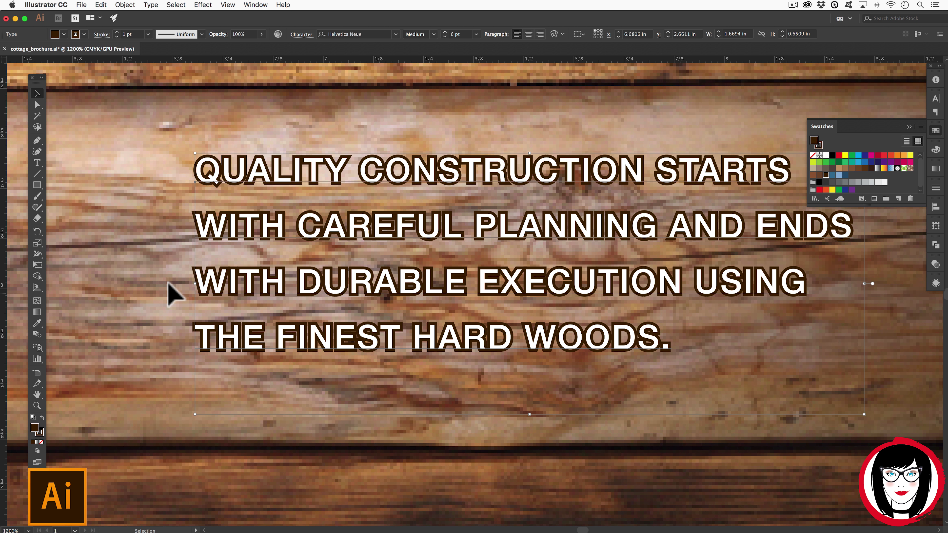
{"action": "left_click_drag", "start_coordinate": [823, 136], "coordinate": [560, 152]}
{"action": "left_click", "coordinate": [545, 117]}
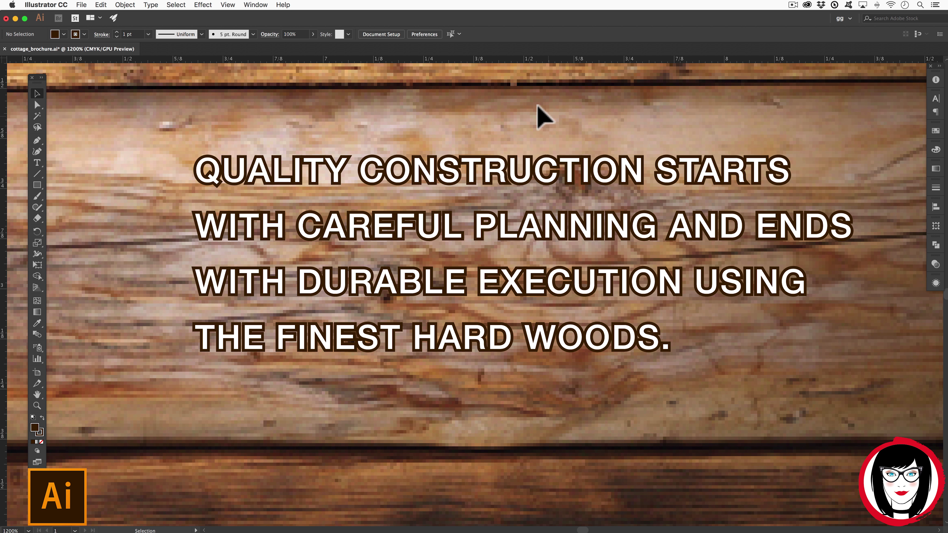
{"action": "key", "text": "a"}
{"action": "key", "text": "super+minus"}
{"action": "key", "text": "super+minus"}
{"action": "key", "text": "super+minus"}
{"action": "key", "text": "super+equal"}
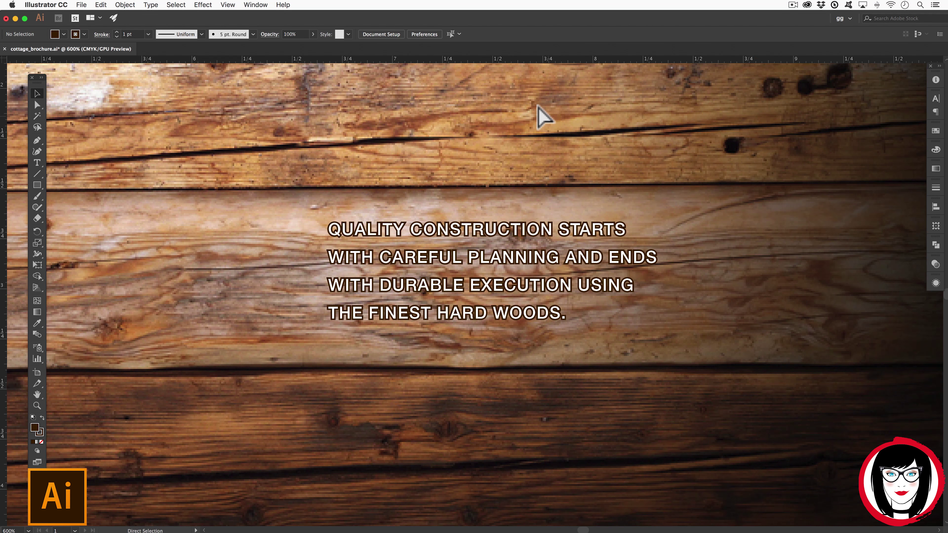
{"action": "key", "text": "super+minus"}
{"action": "key", "text": "v"}
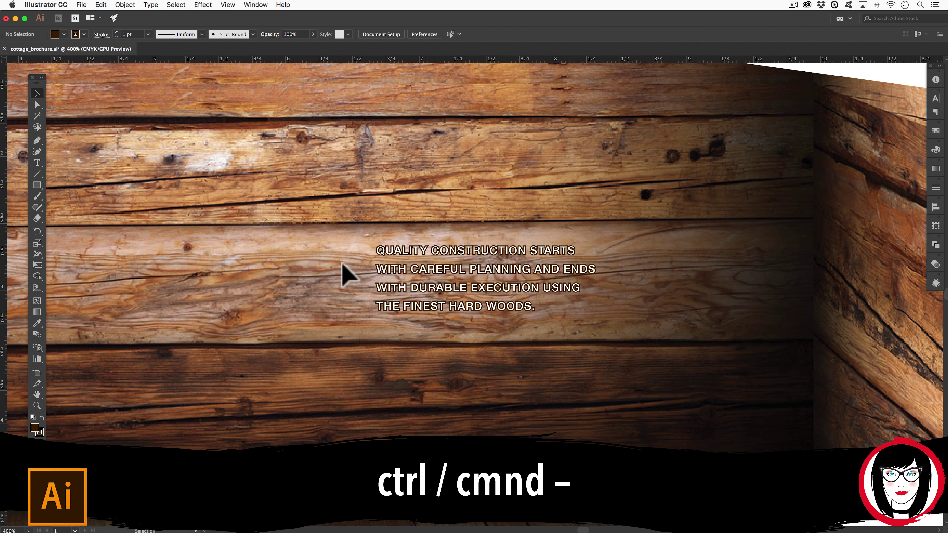
{"action": "left_click", "coordinate": [411, 256]}
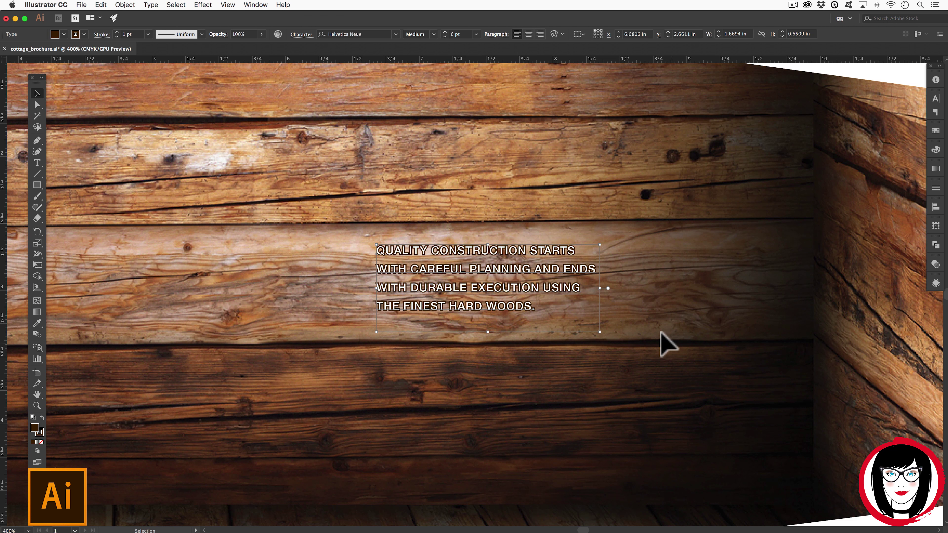
{"action": "key", "text": "a"}
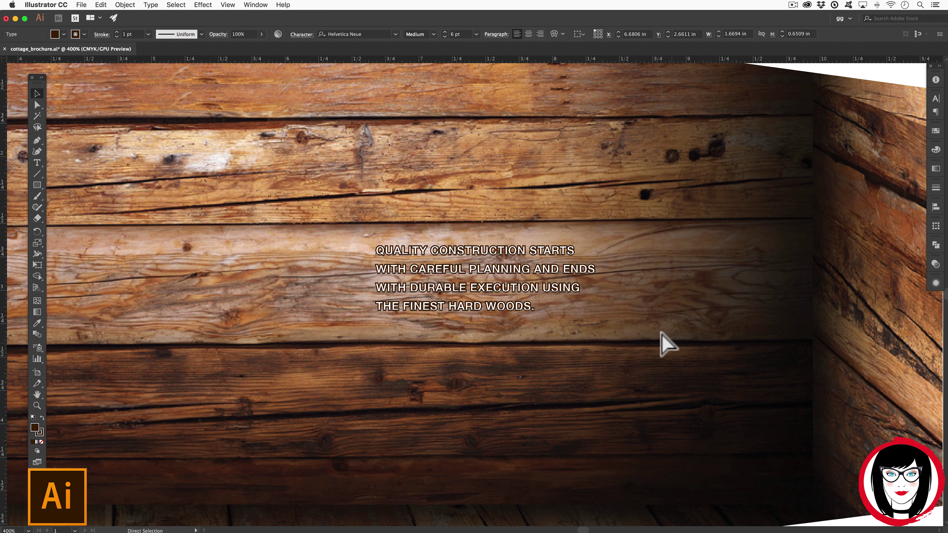
{"action": "key", "text": "v"}
{"action": "left_click", "coordinate": [662, 334]}
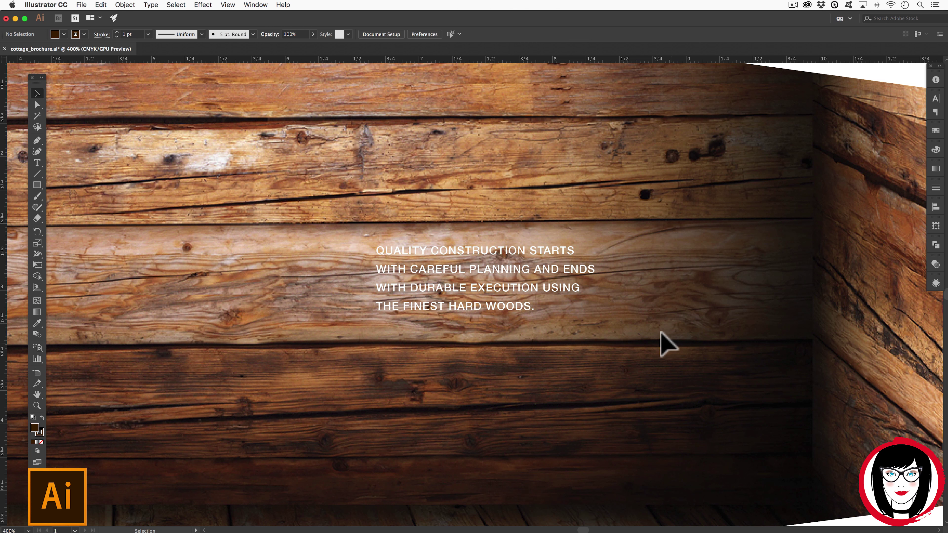
{"action": "key", "text": "super+a"}
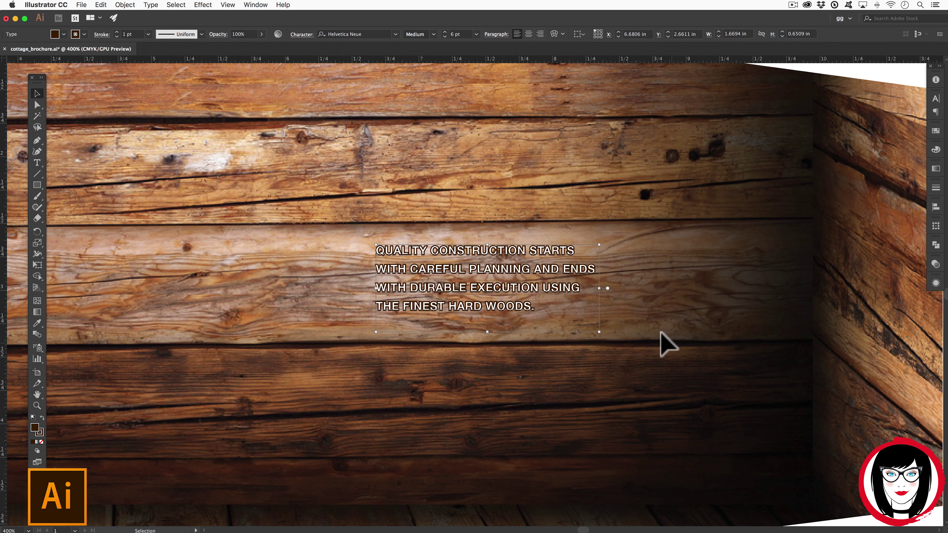
{"action": "key", "text": "a"}
{"action": "key", "text": "super+equal"}
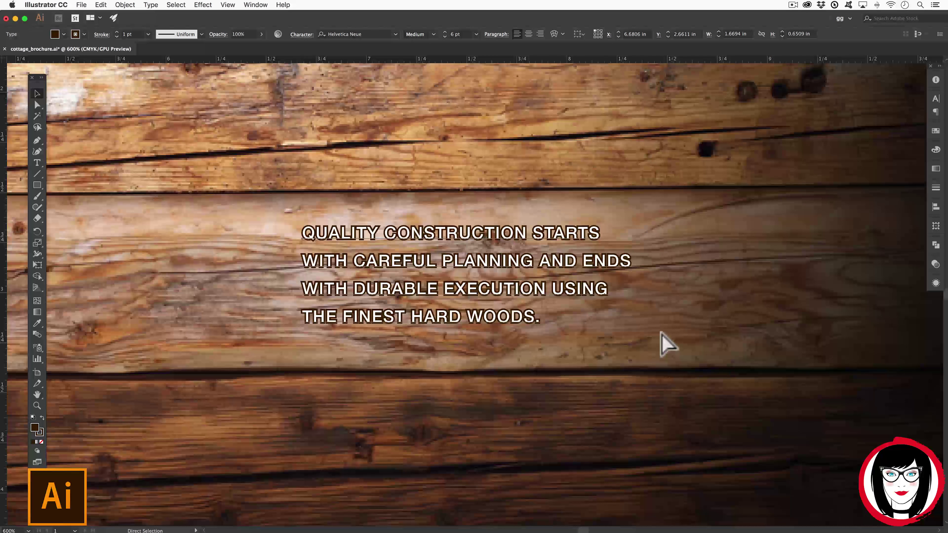
{"action": "key", "text": "super+equal"}
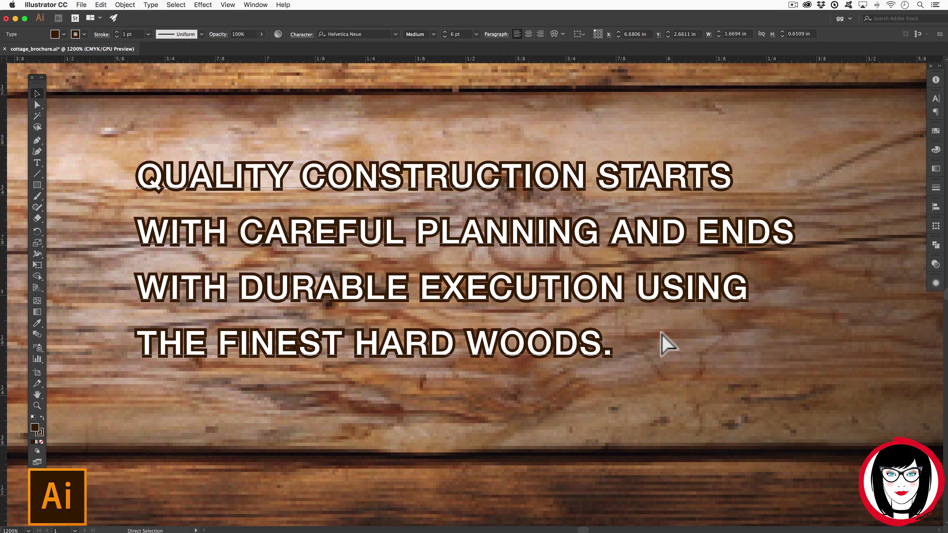
{"action": "key", "text": "v"}
{"action": "key", "text": "super+minus"}
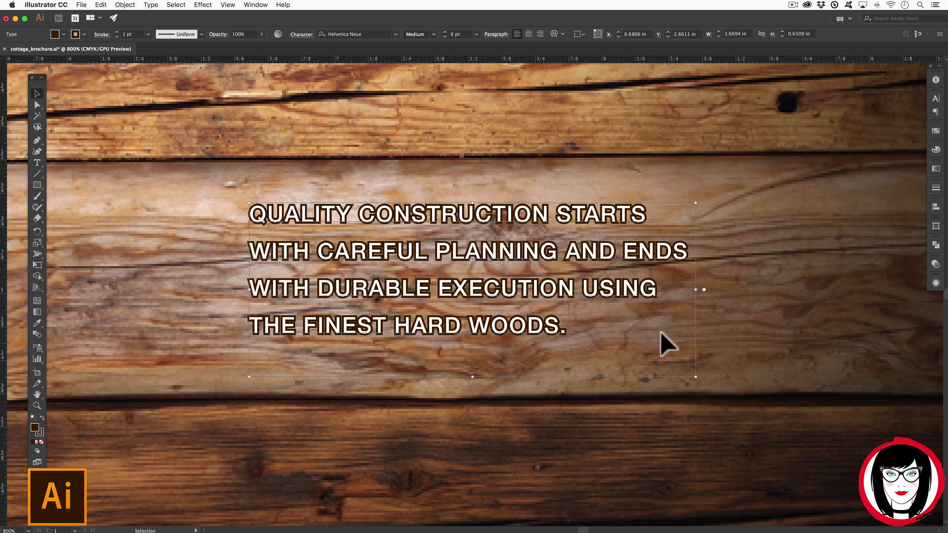
{"action": "left_click", "coordinate": [705, 290]}
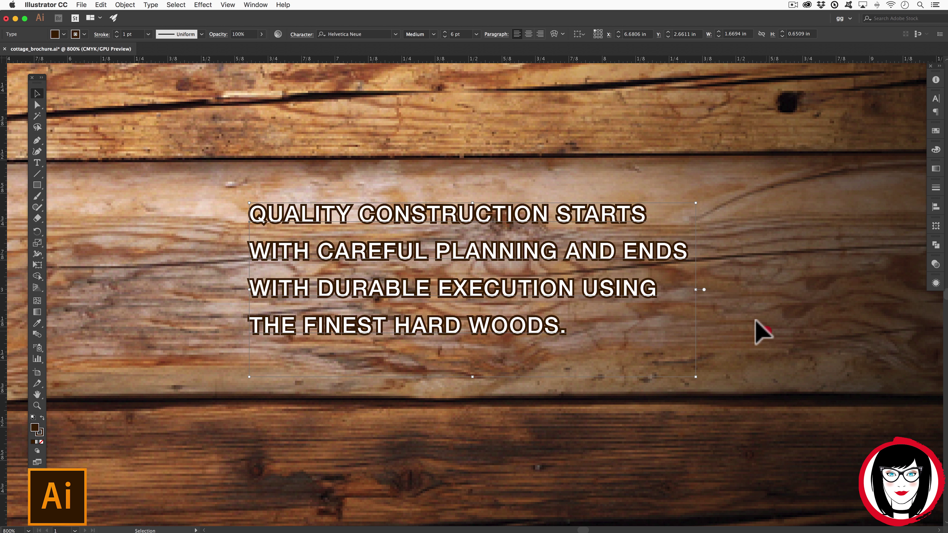
Cancel the loaded text cursor, reselect the whole text frame, and open Effect > Blur.
{"action": "left_click", "coordinate": [765, 330]}
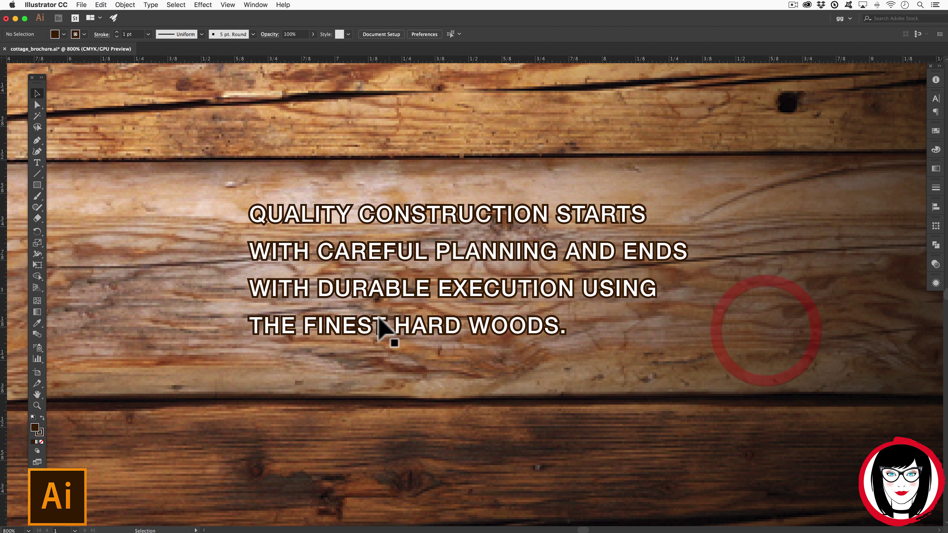
{"action": "key", "text": "a"}
{"action": "left_click", "coordinate": [368, 288]}
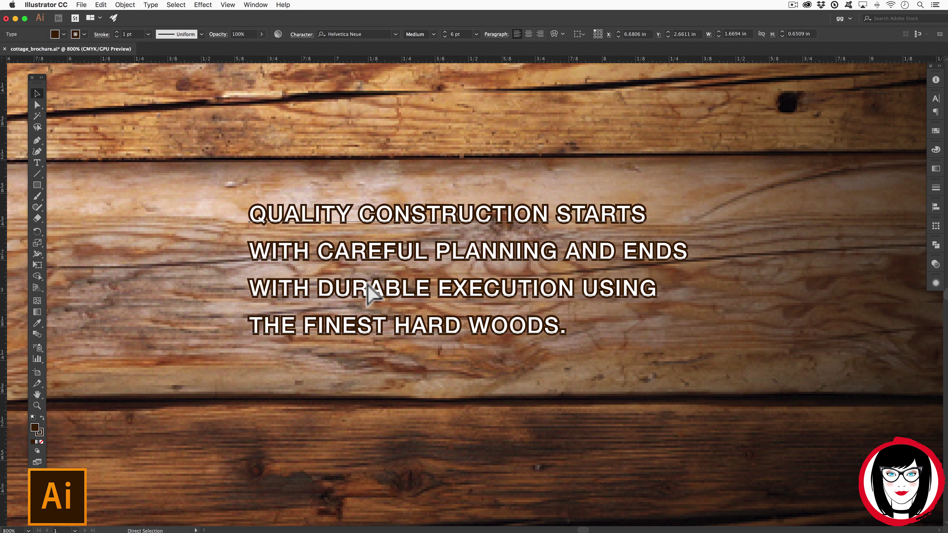
{"action": "key", "text": "v"}
{"action": "left_click", "coordinate": [369, 290]}
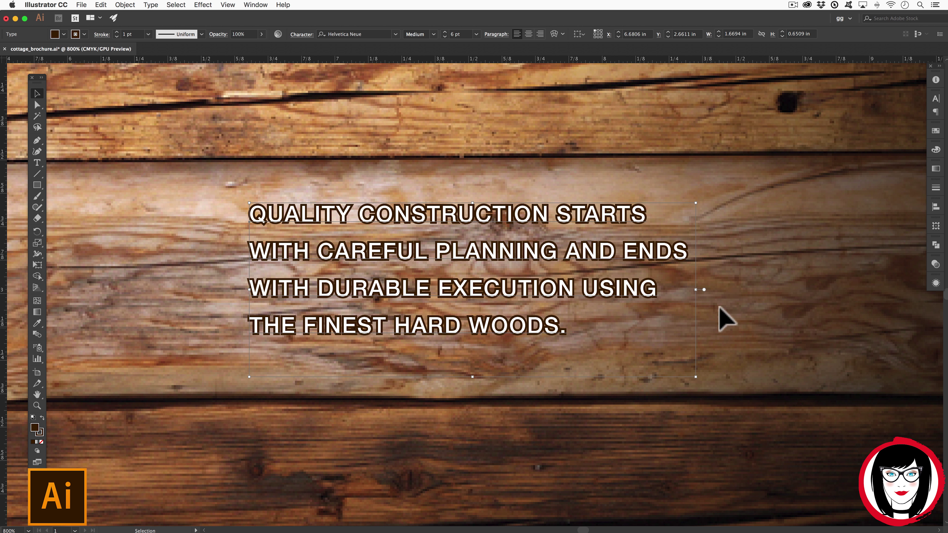
{"action": "left_click", "coordinate": [203, 4]}
{"action": "mouse_move", "coordinate": [216, 183]}
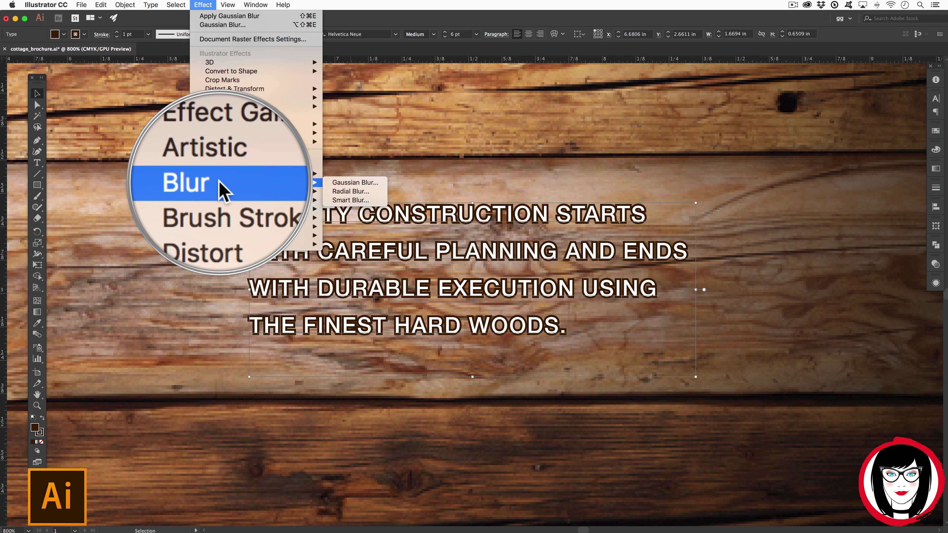
Apply a 4-pixel Gaussian Blur to the body text, checking it with Preview.
{"action": "left_click", "coordinate": [351, 184]}
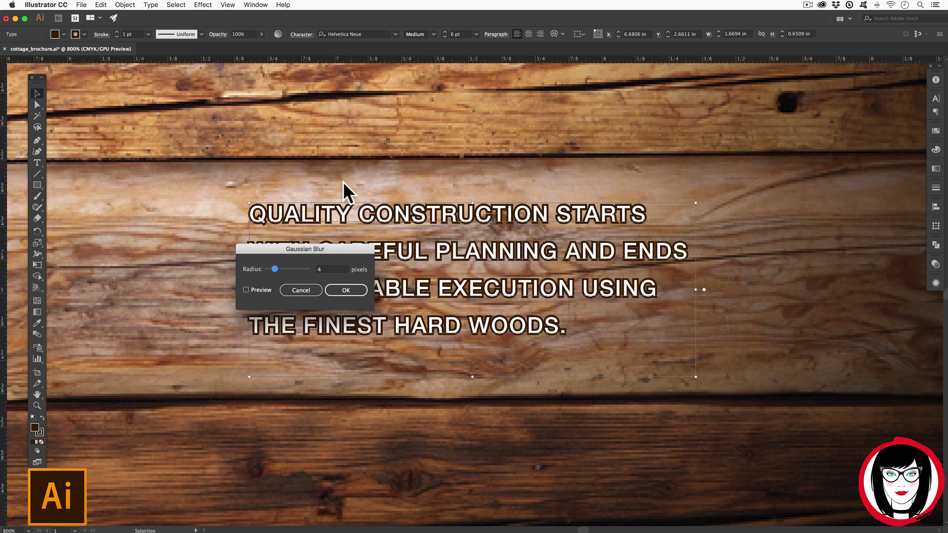
{"action": "left_click_drag", "start_coordinate": [277, 249], "coordinate": [418, 118]}
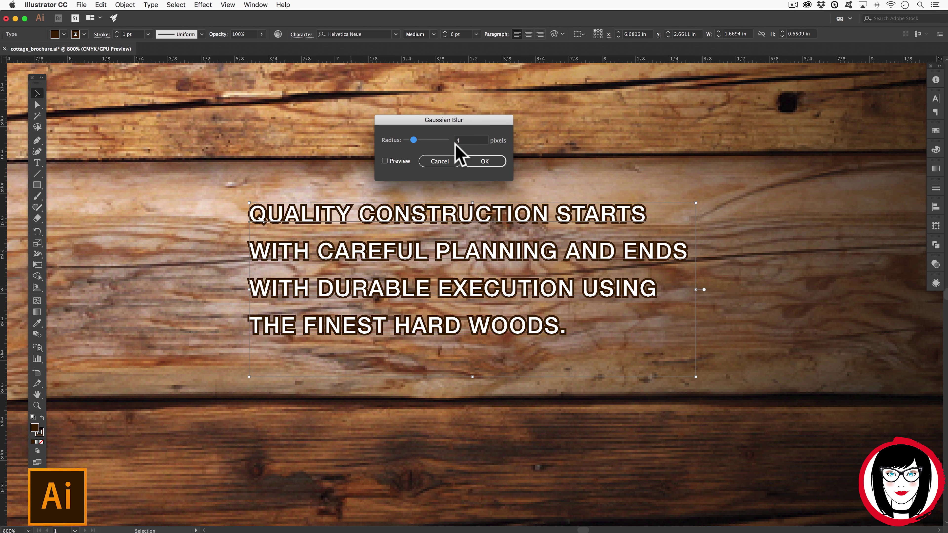
{"action": "left_click", "coordinate": [384, 161]}
{"action": "left_click_drag", "start_coordinate": [386, 139], "coordinate": [375, 122]}
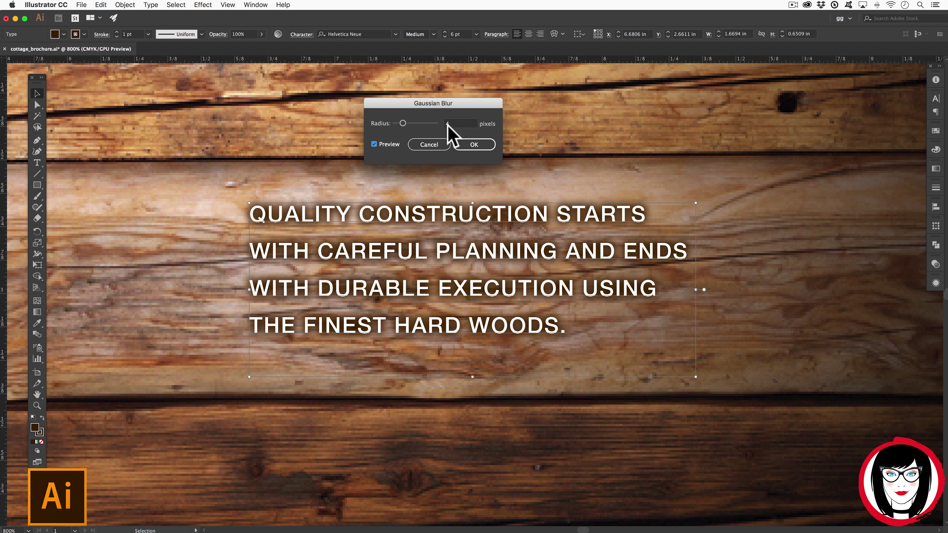
{"action": "key", "text": "Return"}
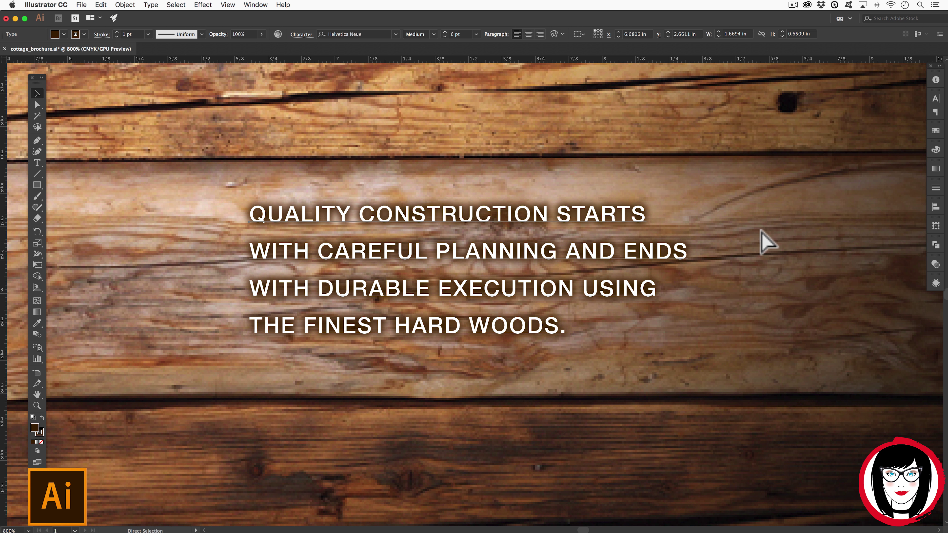
{"action": "key", "text": "super+minus"}
{"action": "key", "text": "super+minus"}
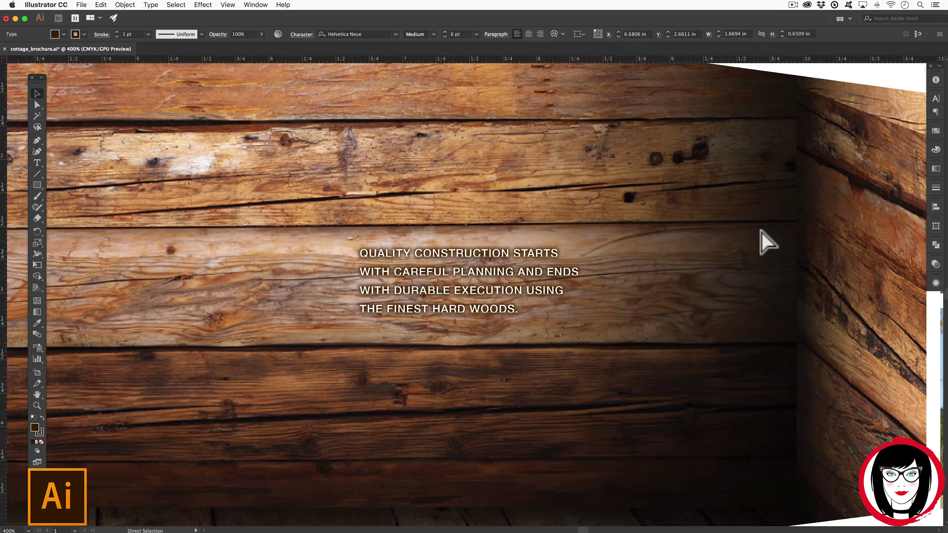
Zoom out to check the spread, zoom back to 800%, and switch to the Selection tool.
{"action": "key", "text": "super+minus"}
{"action": "key", "text": "super+minus"}
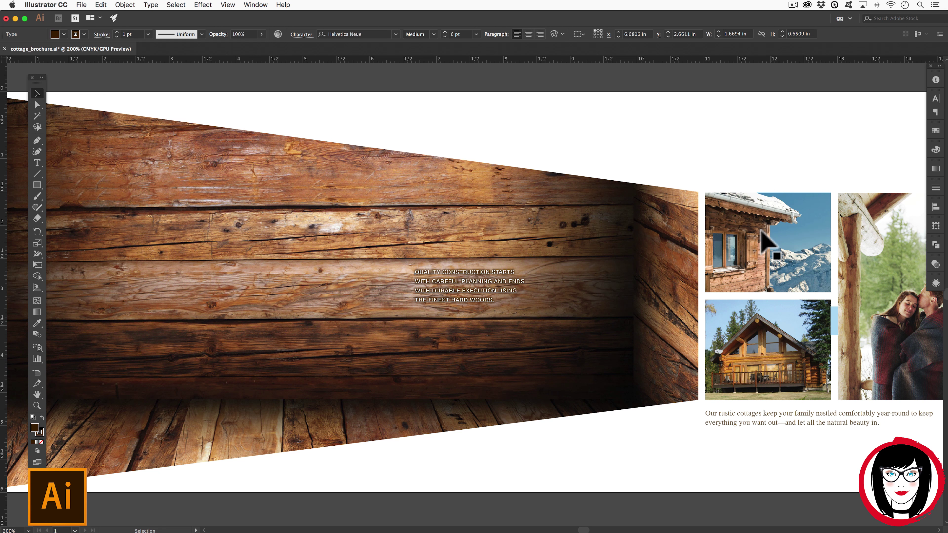
{"action": "key", "text": "super+plus"}
{"action": "key", "text": "super+plus"}
{"action": "key", "text": "super+plus"}
{"action": "key", "text": "super+plus"}
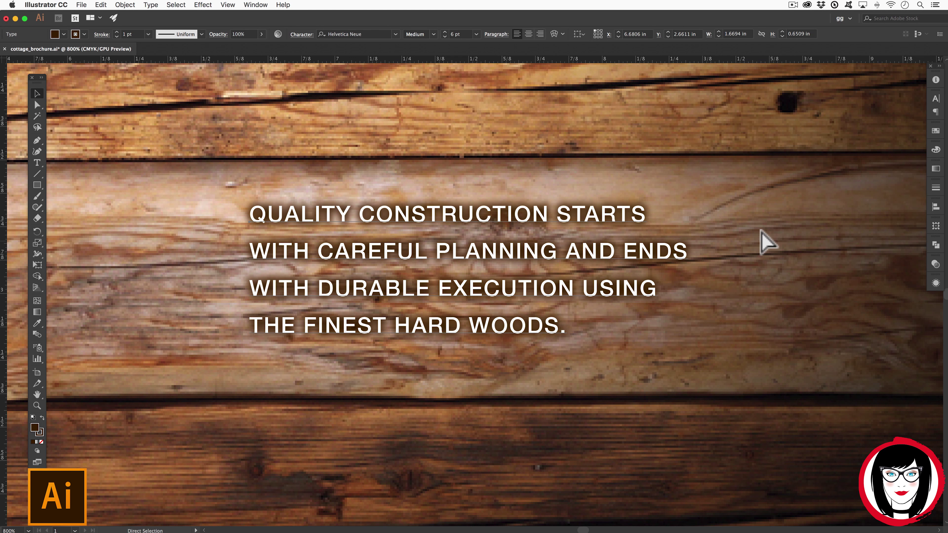
{"action": "key", "text": "v"}
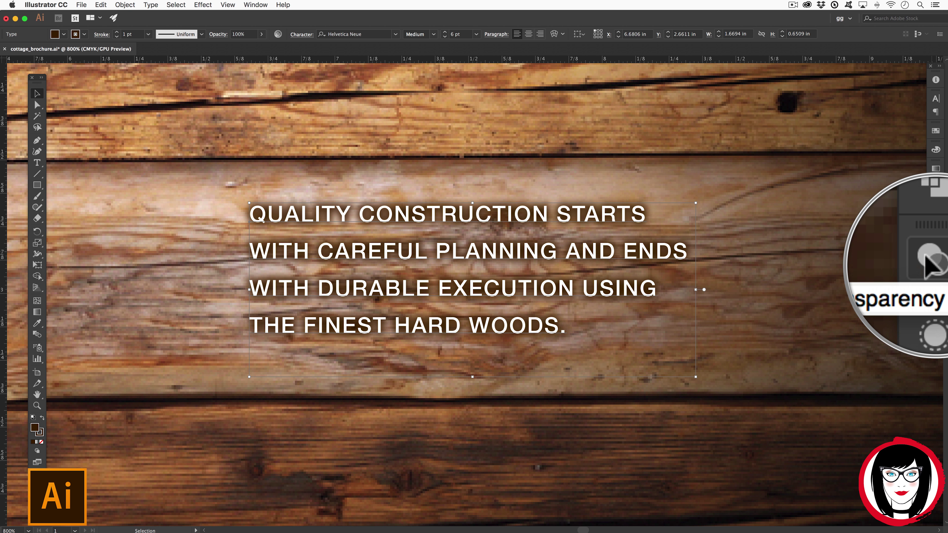
{"action": "left_click", "coordinate": [255, 4]}
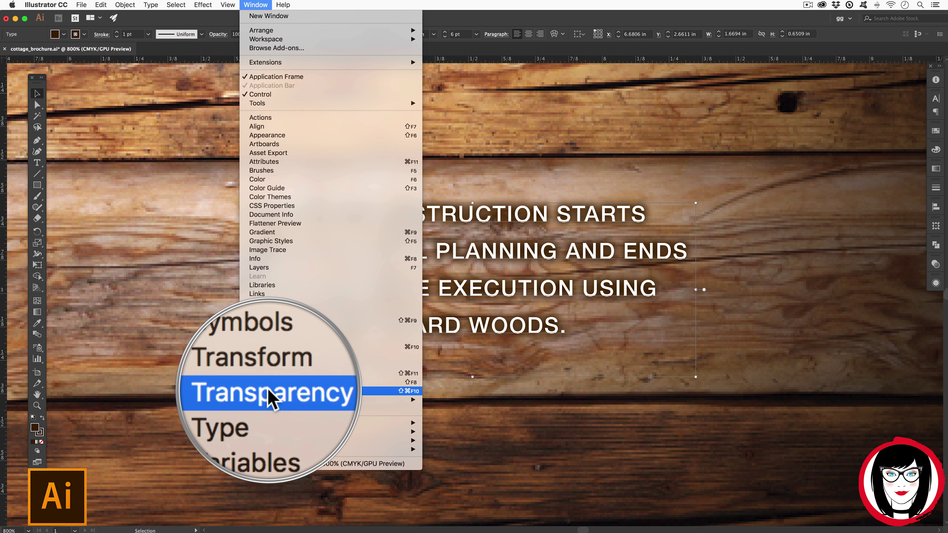
Set the shadow text to Multiply blending at 100% opacity, after trying 50%.
{"action": "left_click", "coordinate": [935, 266]}
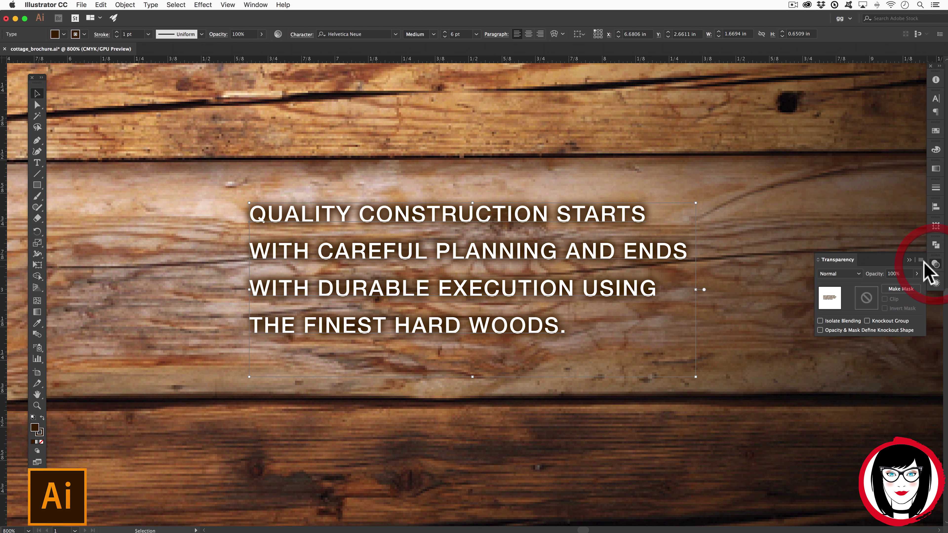
{"action": "left_click", "coordinate": [892, 274]}
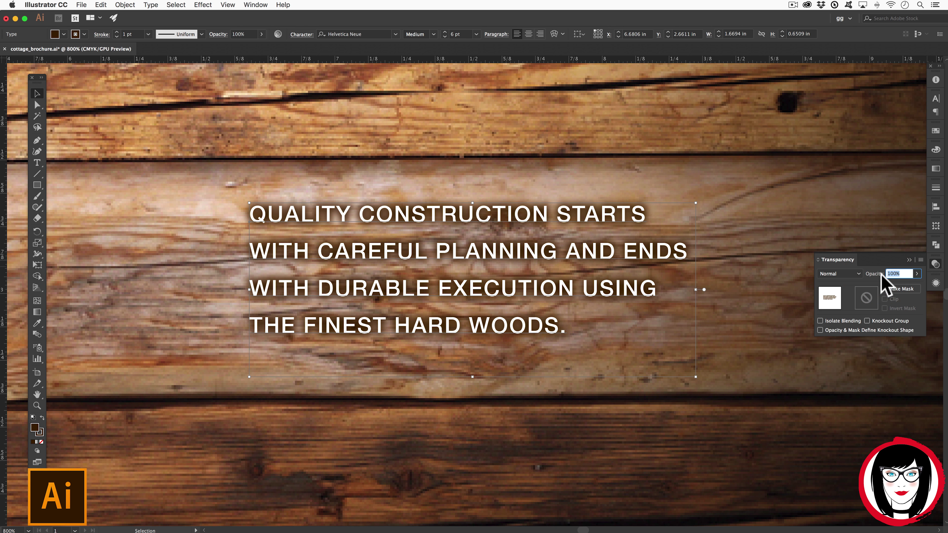
{"action": "type", "text": "50"}
{"action": "key", "text": "Return"}
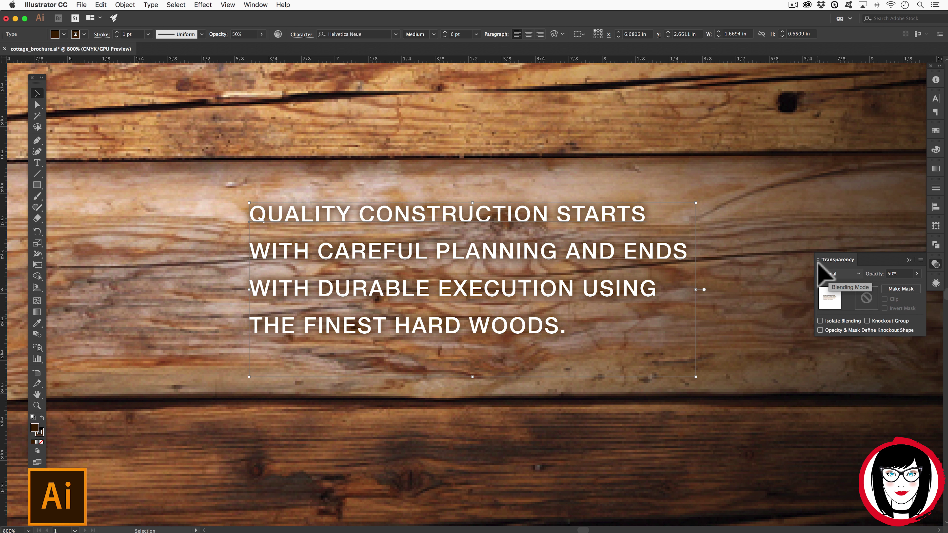
{"action": "left_click", "coordinate": [857, 274]}
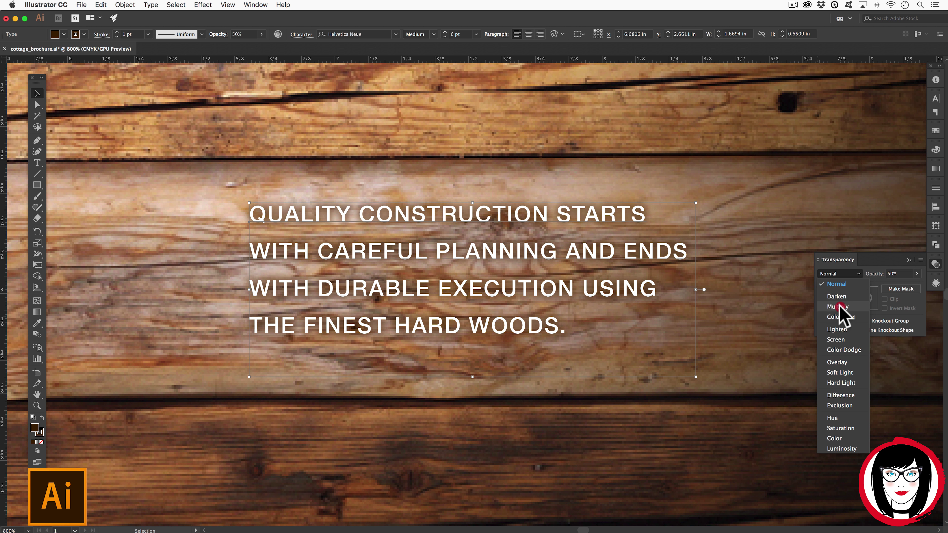
{"action": "left_click", "coordinate": [830, 297]}
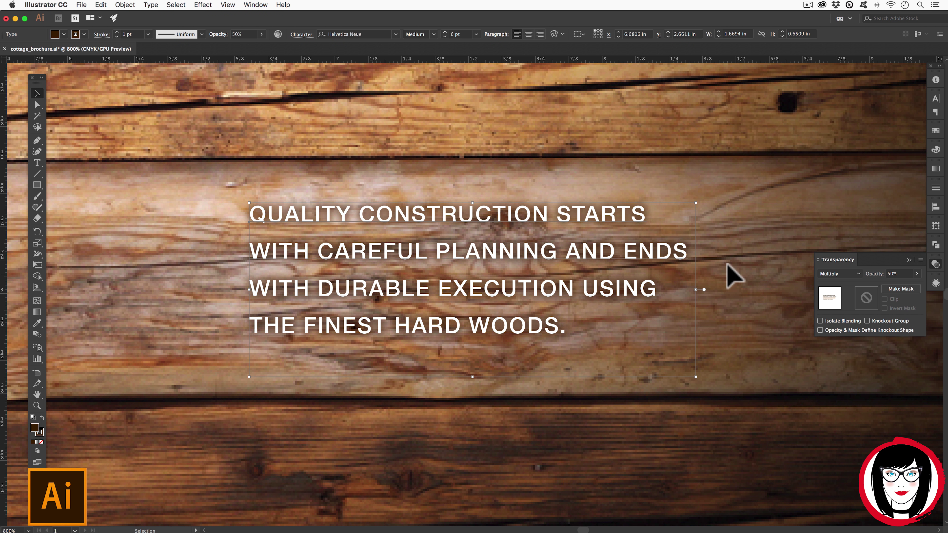
{"action": "key", "text": "0"}
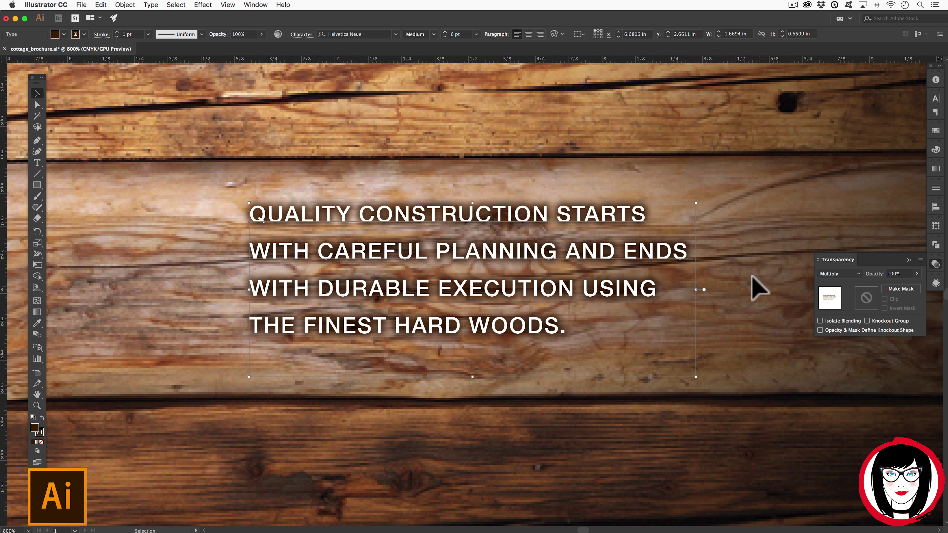
{"action": "left_click", "coordinate": [747, 325]}
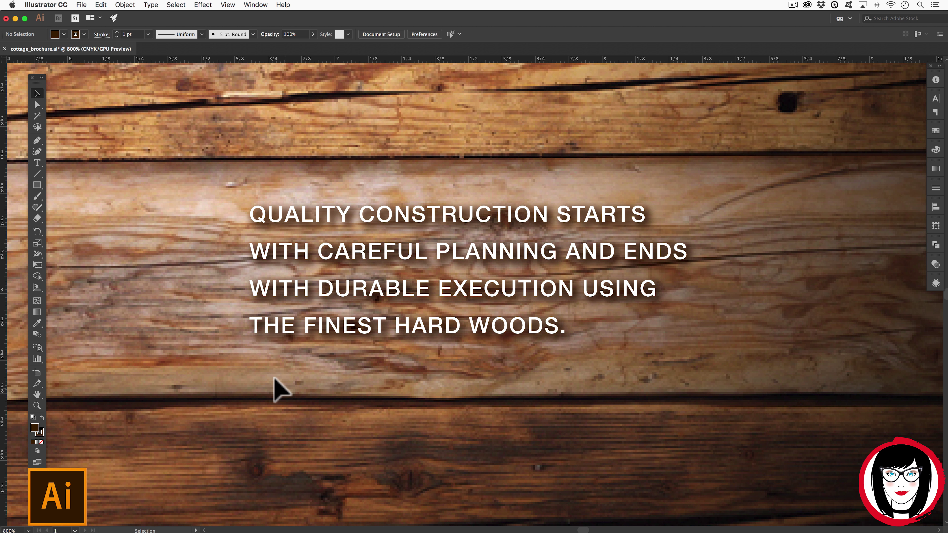
In the Appearance panel, turn off the shadow copy's Gaussian Blur for a crisp 75% Multiply shadow.
{"action": "left_click", "coordinate": [221, 296]}
{"action": "left_click", "coordinate": [255, 5]}
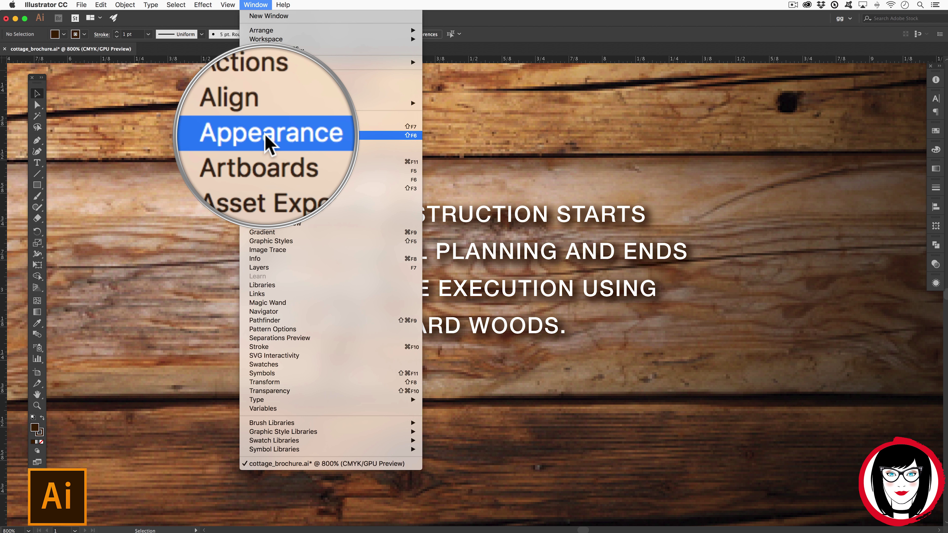
{"action": "left_click", "coordinate": [265, 136]}
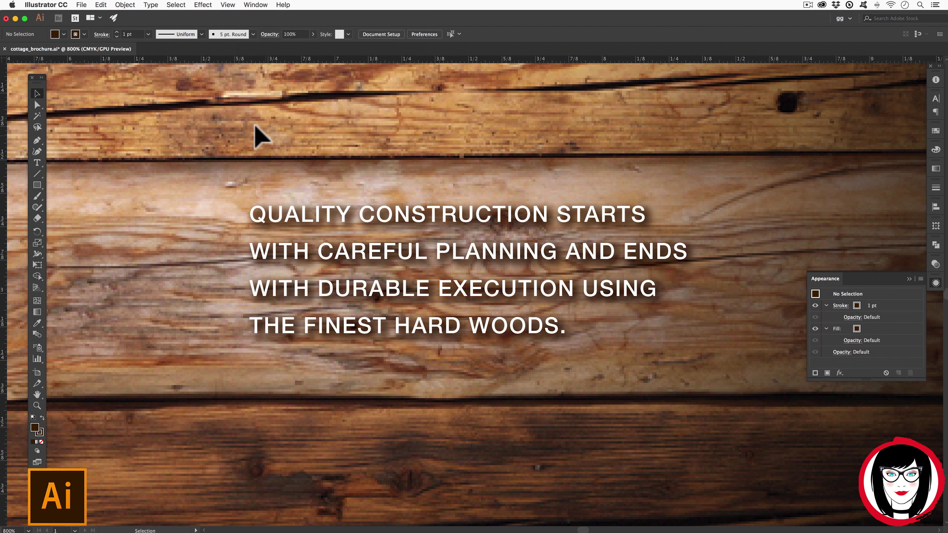
{"action": "left_click", "coordinate": [745, 345]}
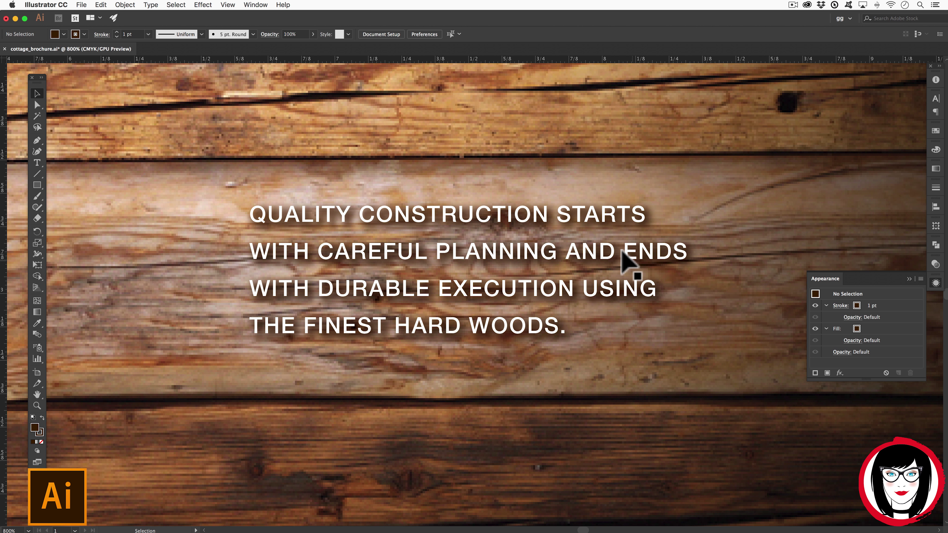
{"action": "left_click", "coordinate": [629, 258]}
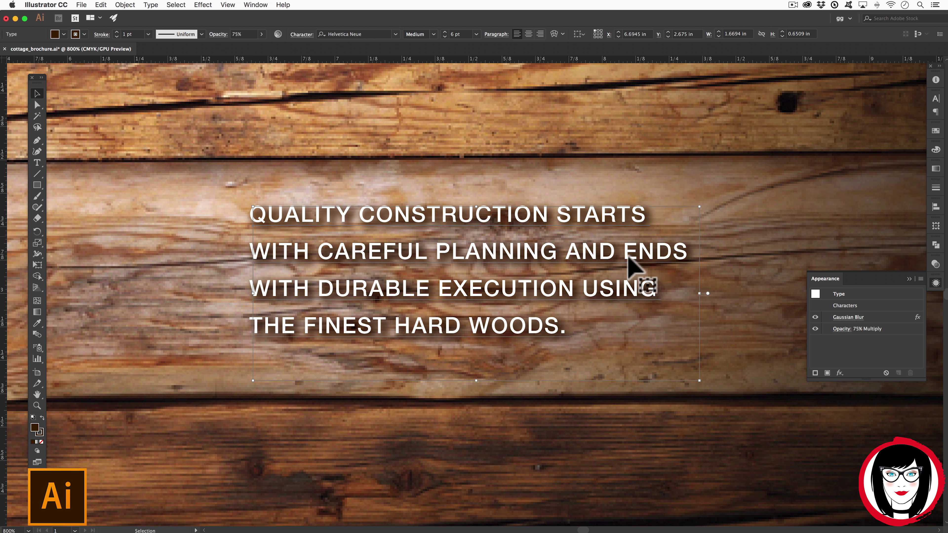
{"action": "left_click", "coordinate": [815, 318]}
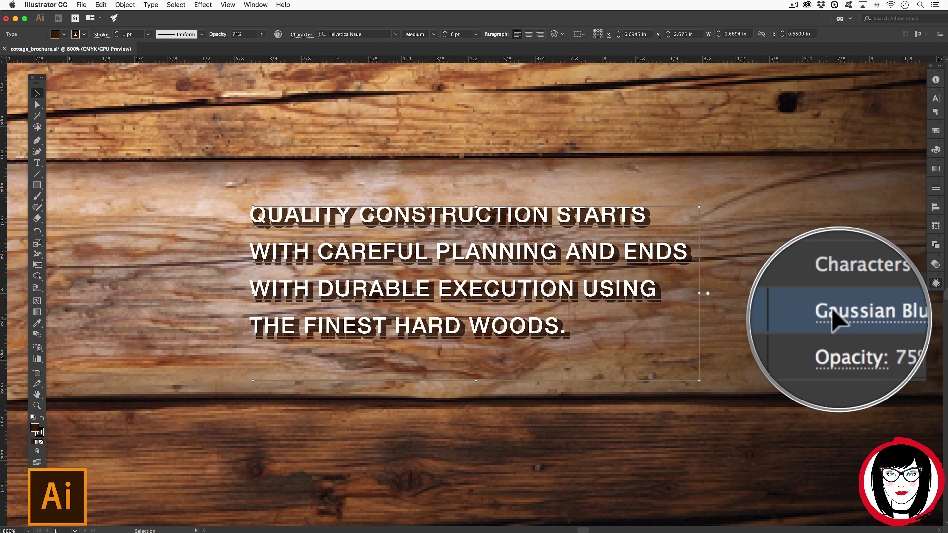
Re-enable Gaussian Blur on the shadow copy, leaving the add-effect list unused.
{"action": "left_click", "coordinate": [815, 317]}
{"action": "left_click", "coordinate": [839, 372]}
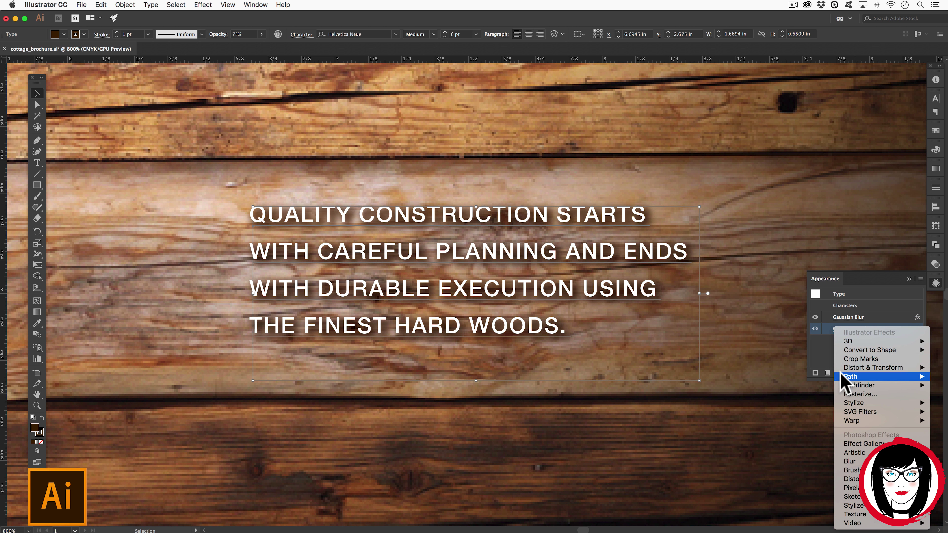
{"action": "left_click", "coordinate": [838, 381]}
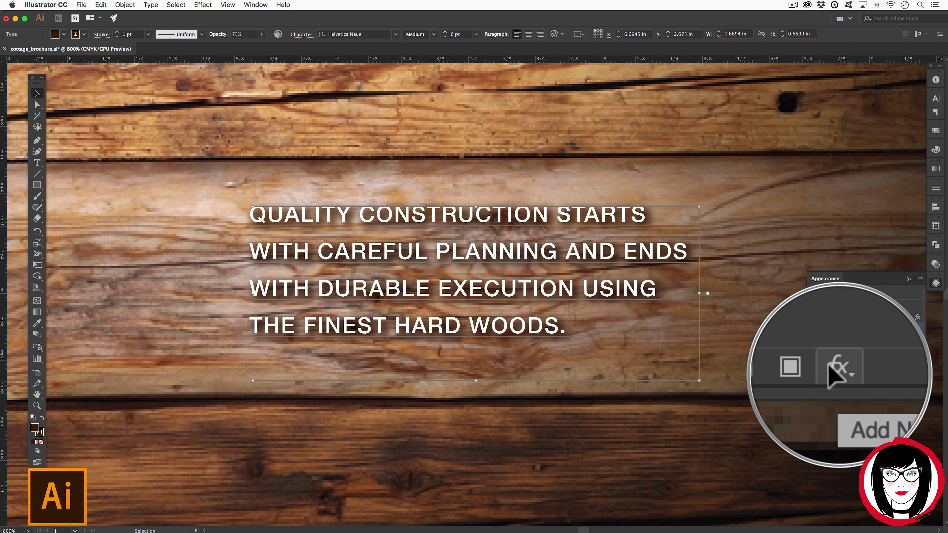
{"action": "left_click", "coordinate": [839, 373]}
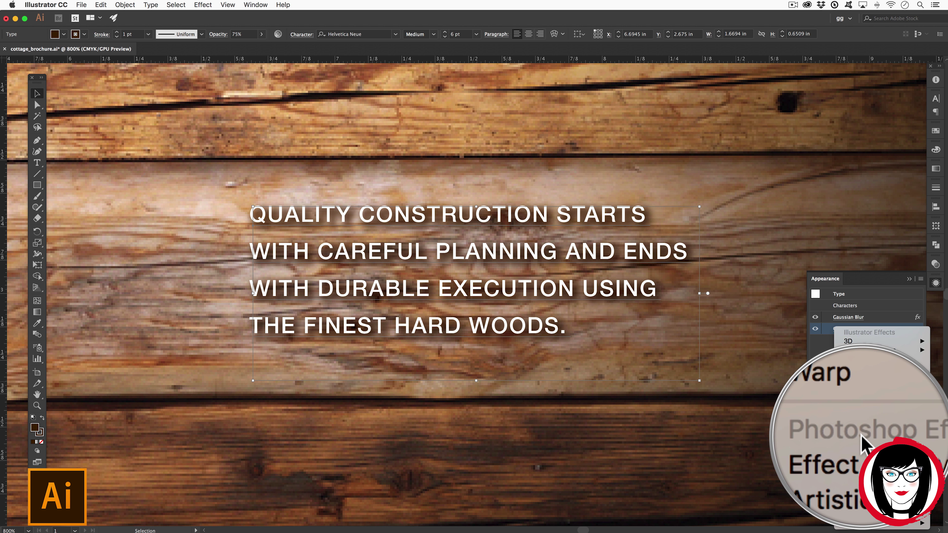
{"action": "key", "text": "Escape"}
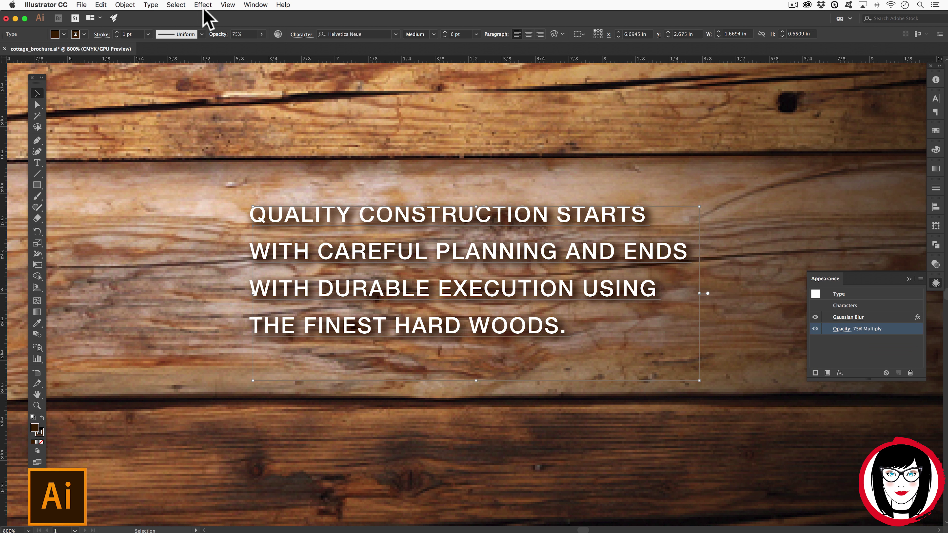
Browse the Effect menu without applying anything, then reselect the shadow text copy.
{"action": "left_click", "coordinate": [201, 5]}
{"action": "left_click", "coordinate": [202, 5]}
{"action": "left_click", "coordinate": [203, 5]}
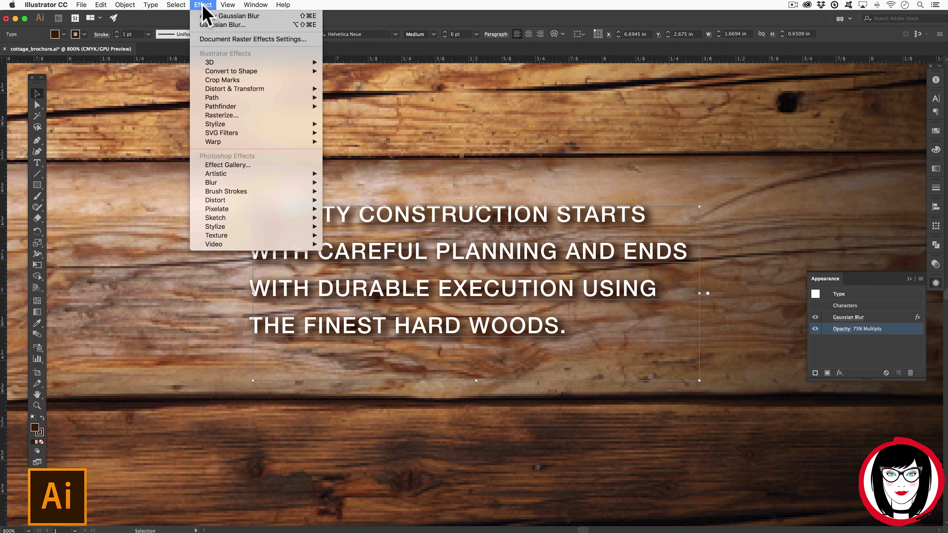
{"action": "left_click", "coordinate": [202, 6]}
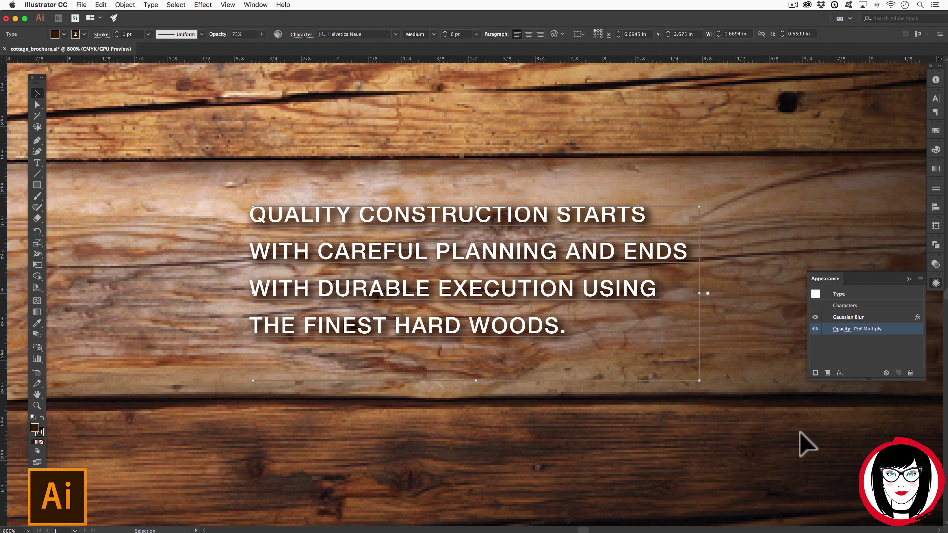
{"action": "left_click", "coordinate": [772, 359]}
{"action": "left_click", "coordinate": [535, 281]}
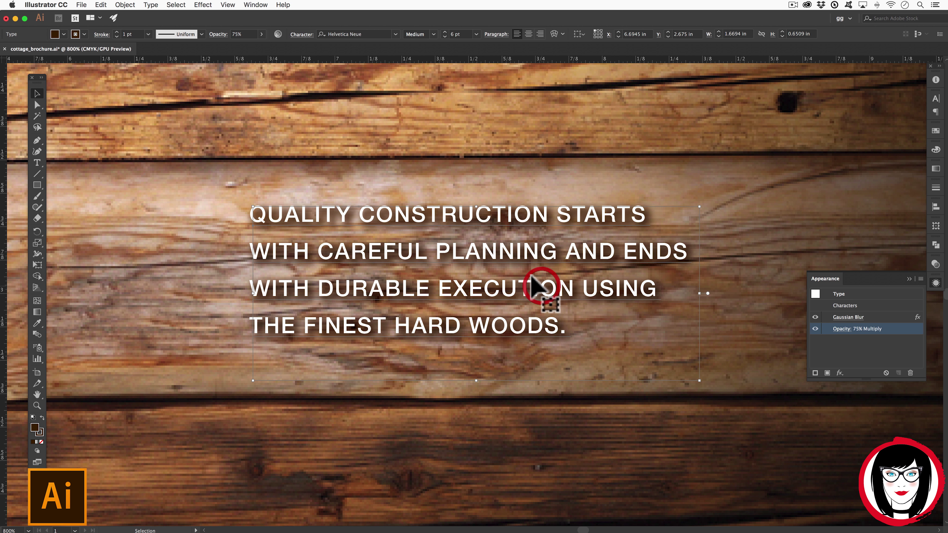
{"action": "key", "text": "Delete"}
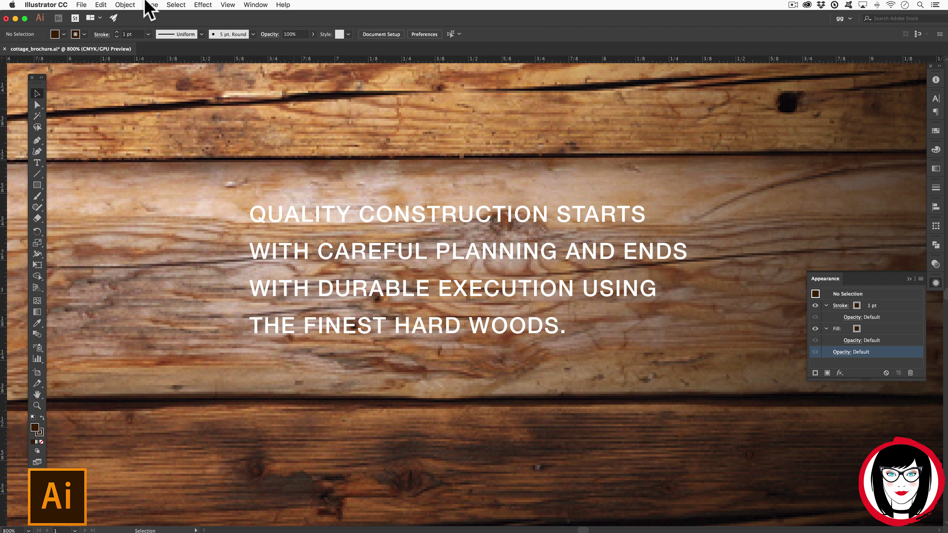
{"action": "left_click", "coordinate": [124, 4]}
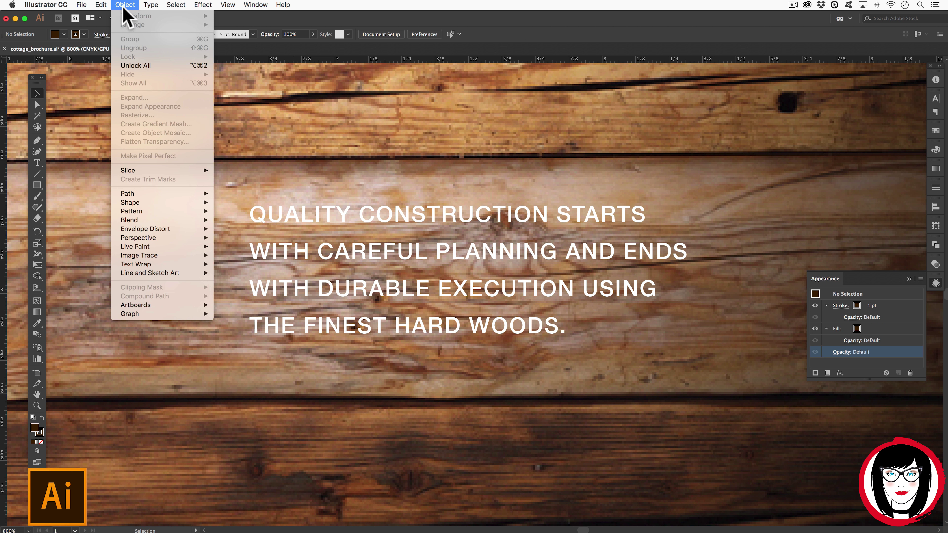
{"action": "left_click", "coordinate": [140, 72]}
{"action": "scroll", "coordinate": [349, 261], "scroll_direction": "down", "scroll_amount": 2}
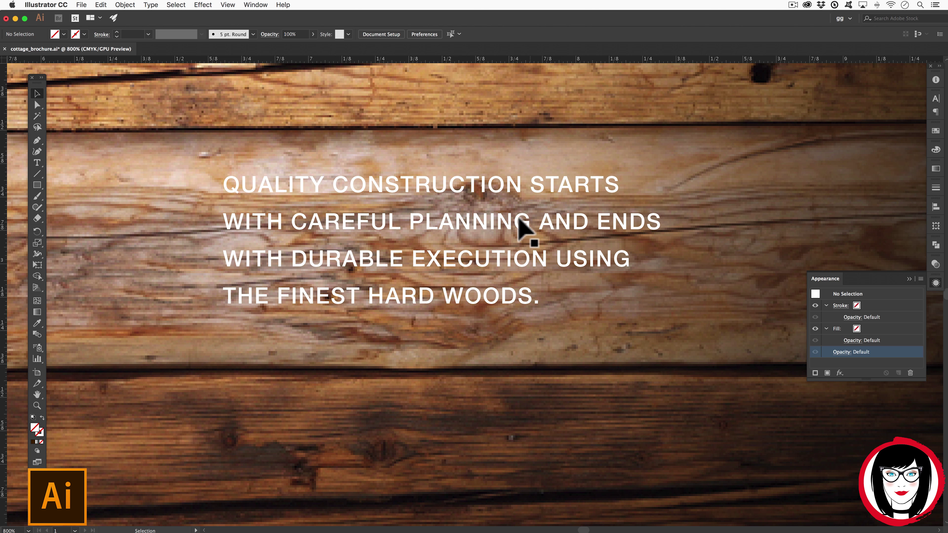
{"action": "left_click", "coordinate": [521, 228]}
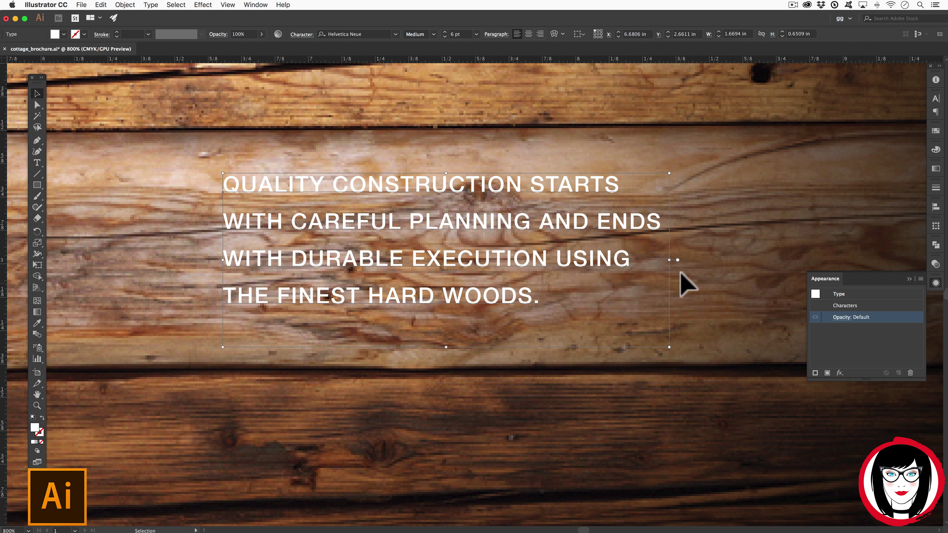
{"action": "scroll", "coordinate": [687, 280], "scroll_direction": "down", "scroll_amount": 1}
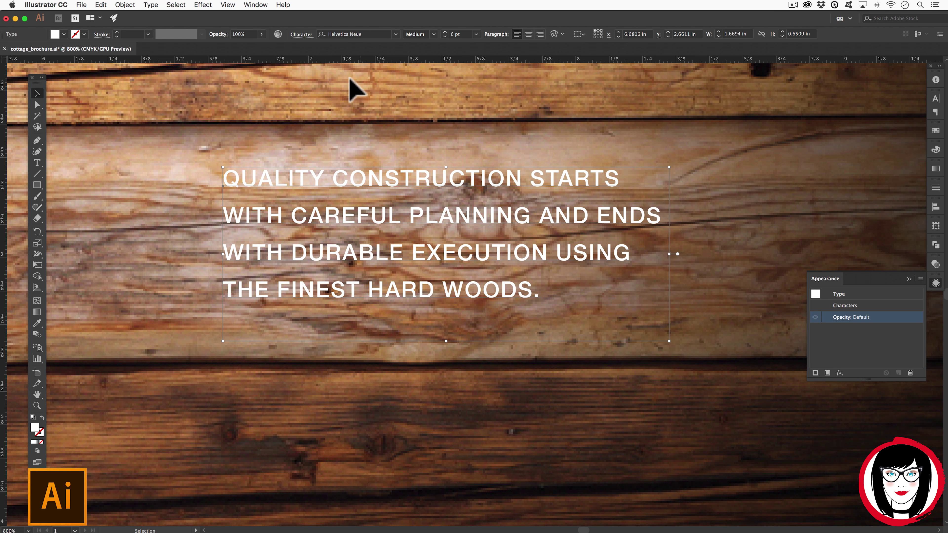
Open Effect > Stylize > Drop Shadow for the body text and set Mode to Multiply.
{"action": "left_click", "coordinate": [202, 4]}
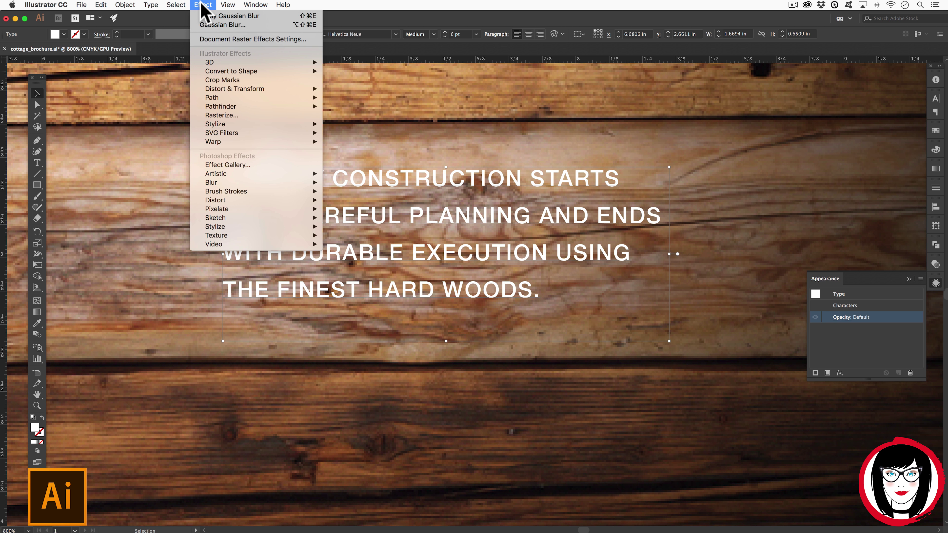
{"action": "mouse_move", "coordinate": [207, 124]}
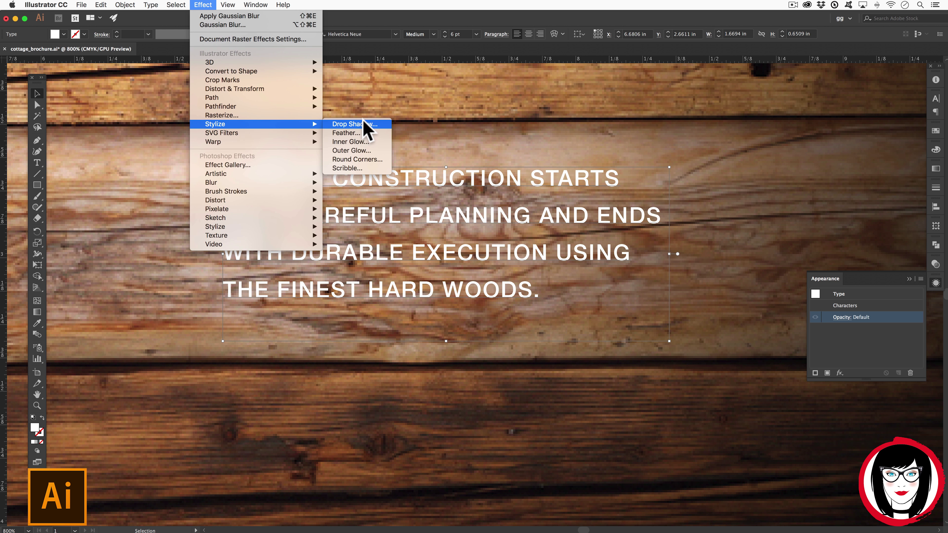
{"action": "left_click", "coordinate": [352, 127]}
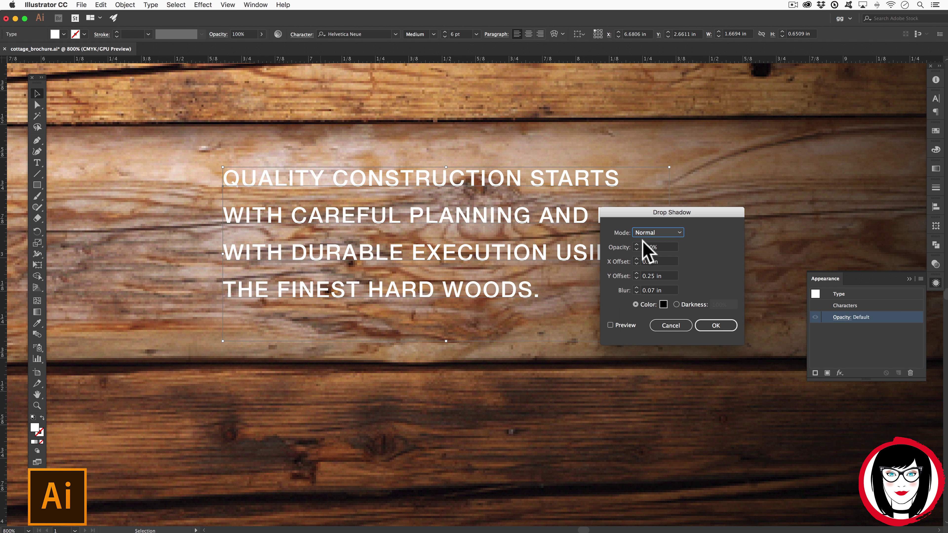
{"action": "left_click", "coordinate": [664, 233]}
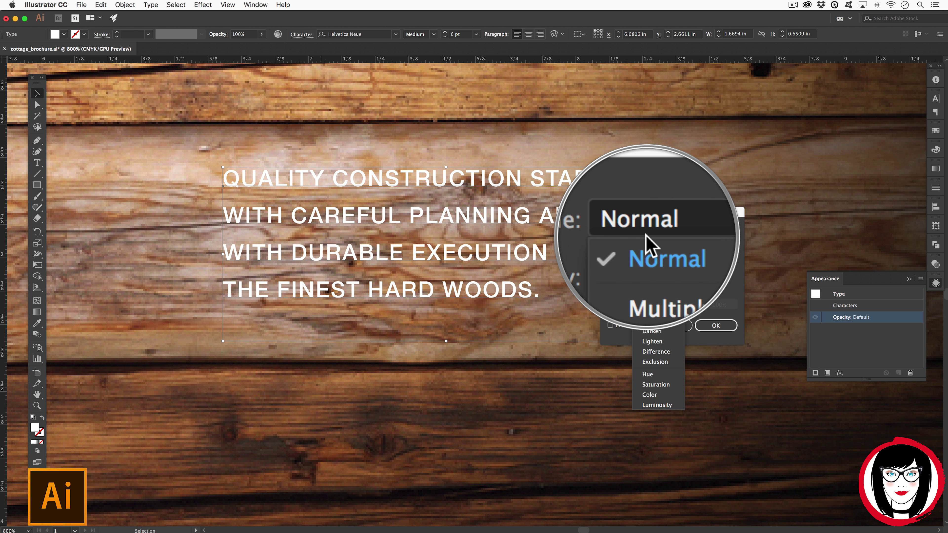
{"action": "left_click", "coordinate": [650, 254]}
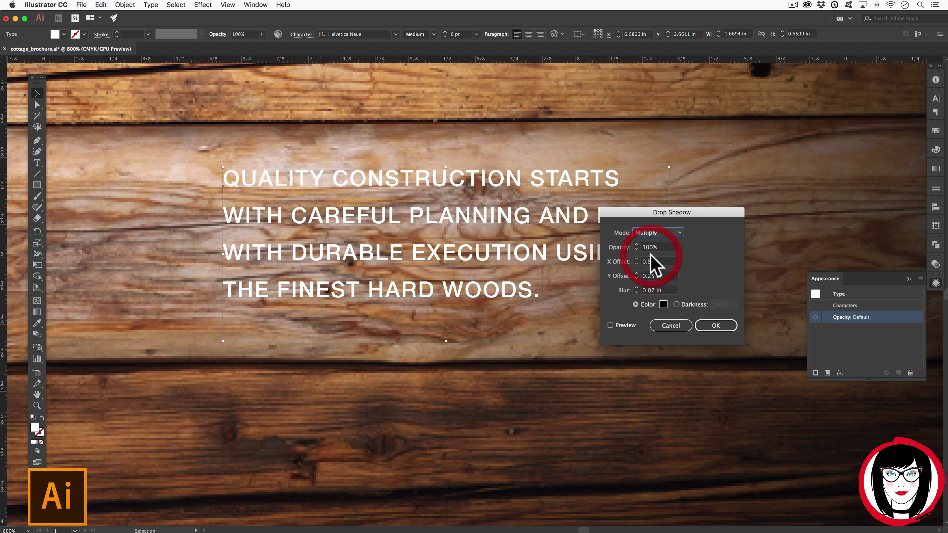
Set the drop shadow colour to the dark brown swatch from Color Swatches.
{"action": "left_click", "coordinate": [659, 299]}
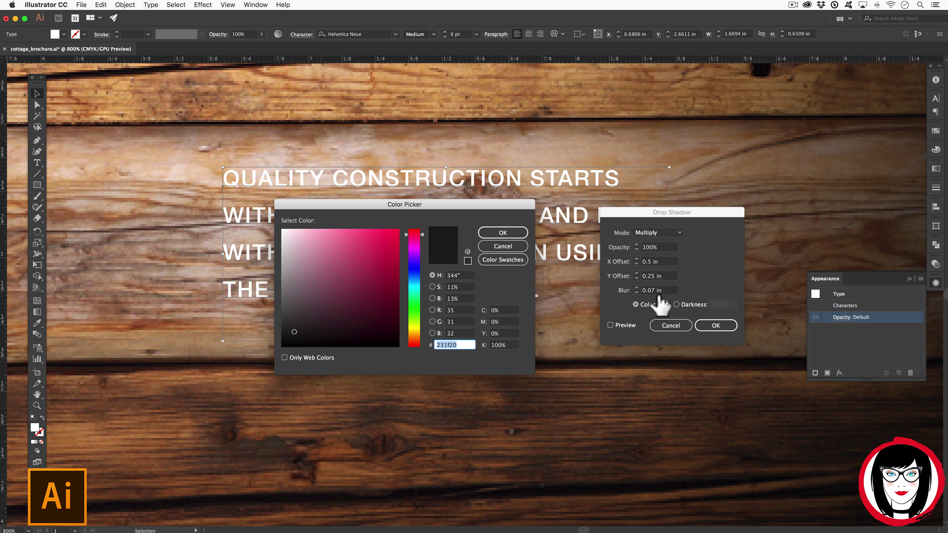
{"action": "left_click", "coordinate": [502, 261]}
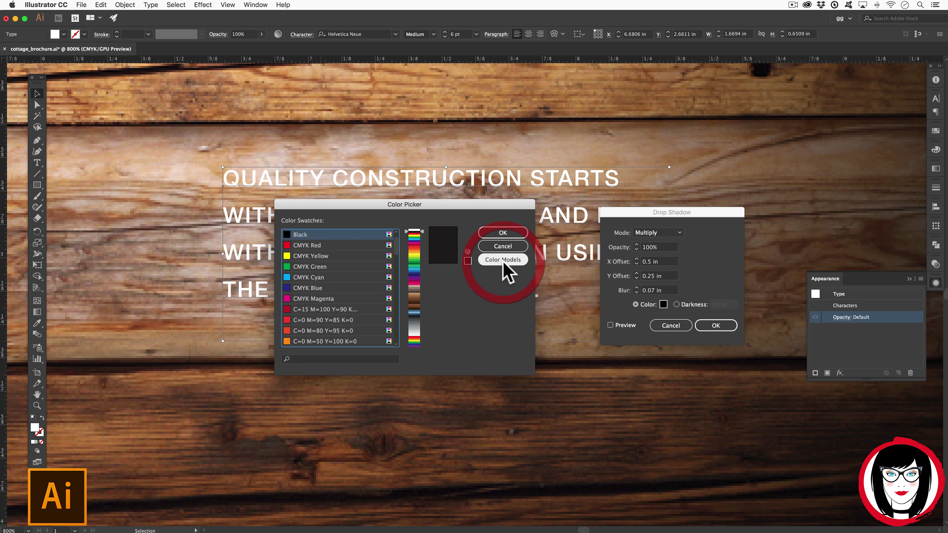
{"action": "left_click_drag", "start_coordinate": [398, 265], "coordinate": [381, 297]}
{"action": "left_click", "coordinate": [316, 343]}
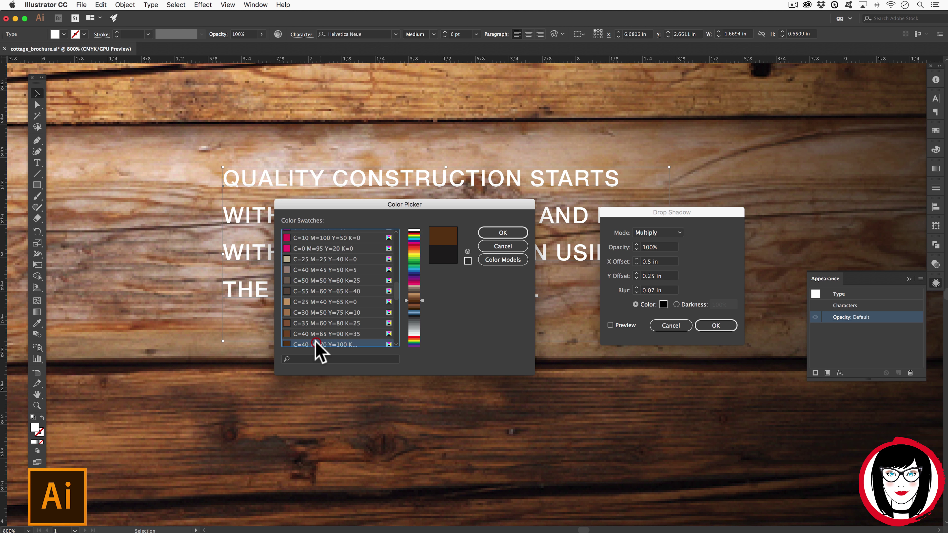
{"action": "left_click", "coordinate": [511, 232]}
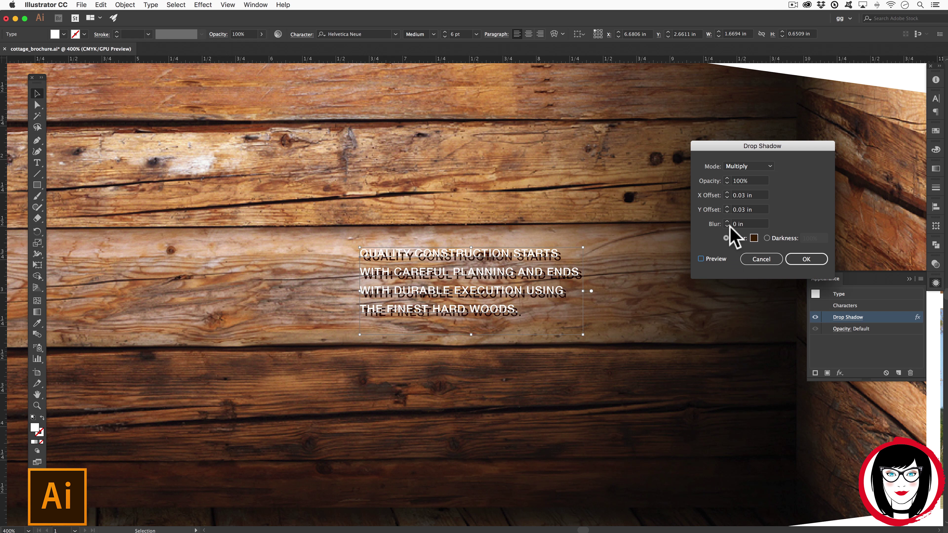
Set the drop shadow's X and Y offsets to 0.01 in.
{"action": "key", "text": "Tab"}
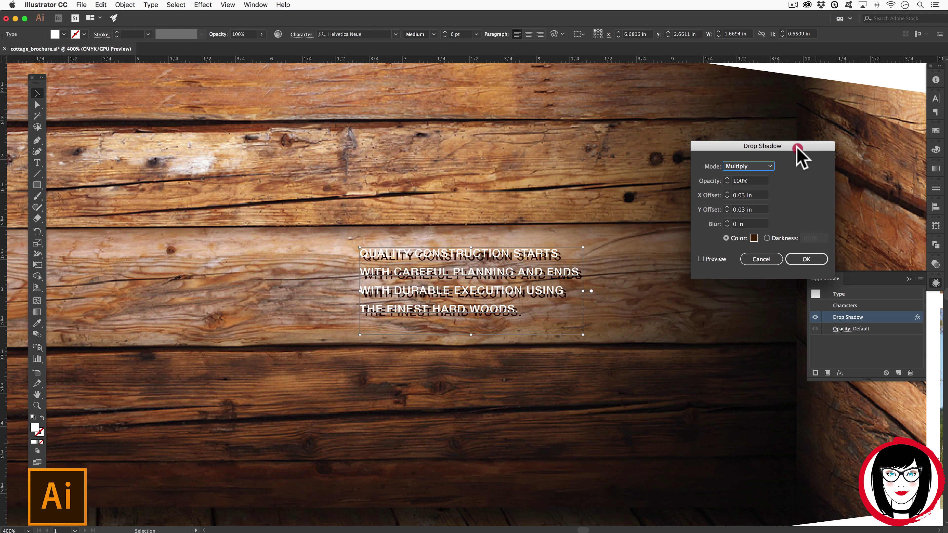
{"action": "left_click_drag", "start_coordinate": [797, 151], "coordinate": [736, 153]}
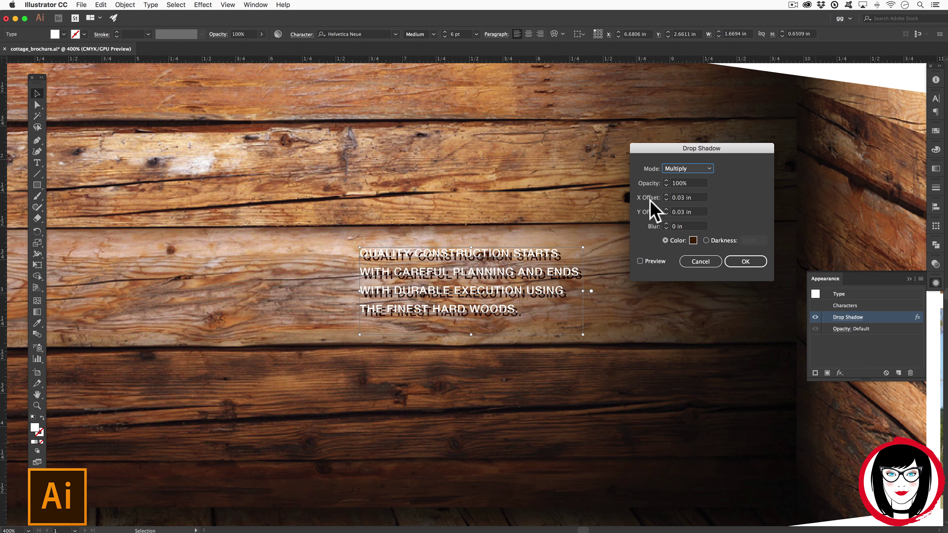
{"action": "left_click", "coordinate": [677, 212]}
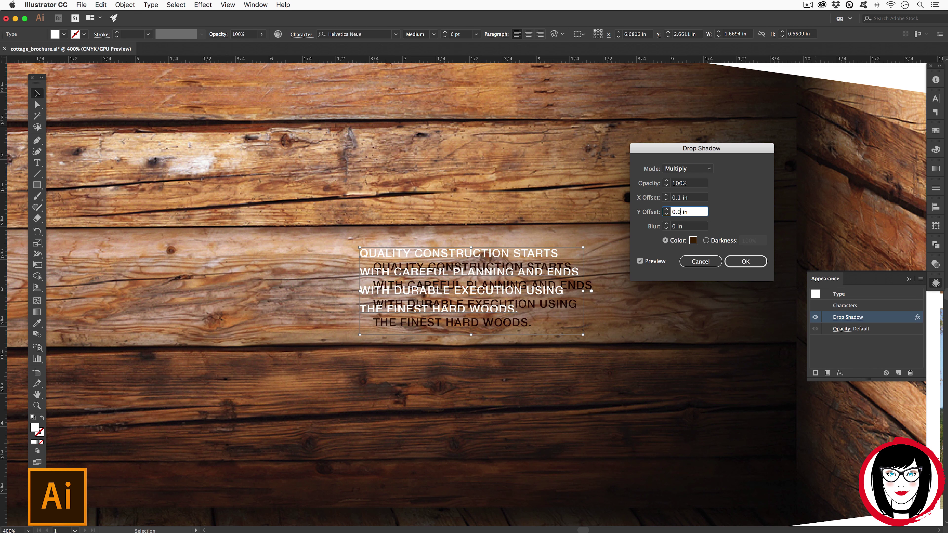
{"action": "type", "text": "0"}
{"action": "double_click", "coordinate": [678, 198]}
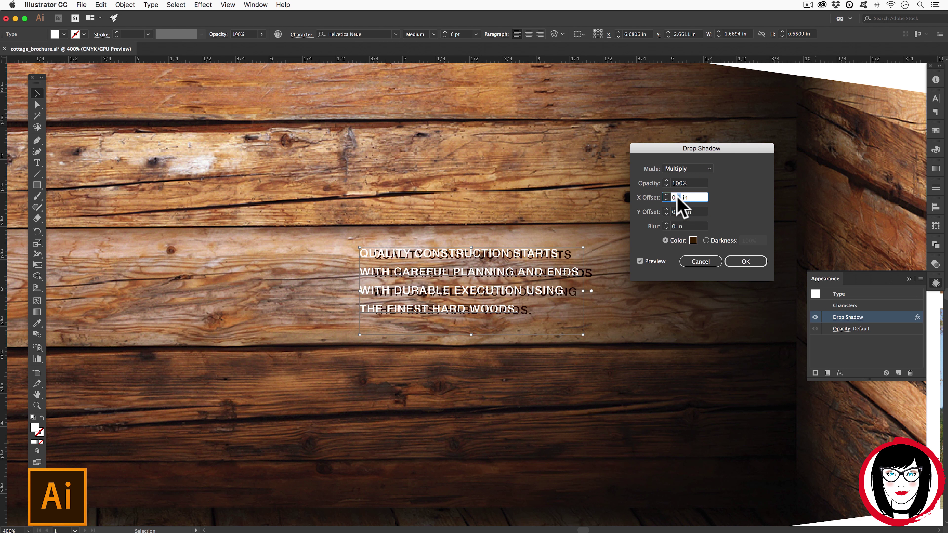
{"action": "left_click", "coordinate": [685, 212]}
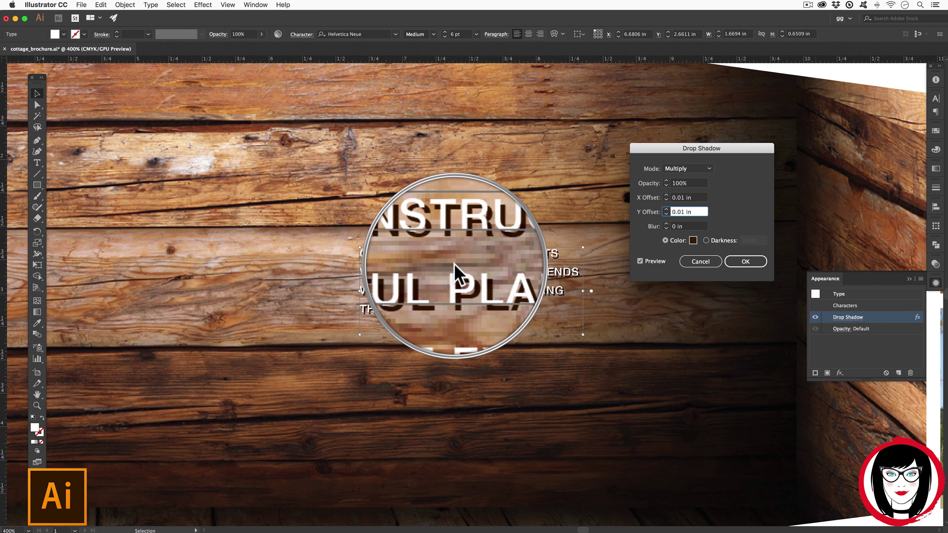
Set the shadow blur to 2 px (0.03 in) and turn off Preview.
{"action": "left_click", "coordinate": [675, 225]}
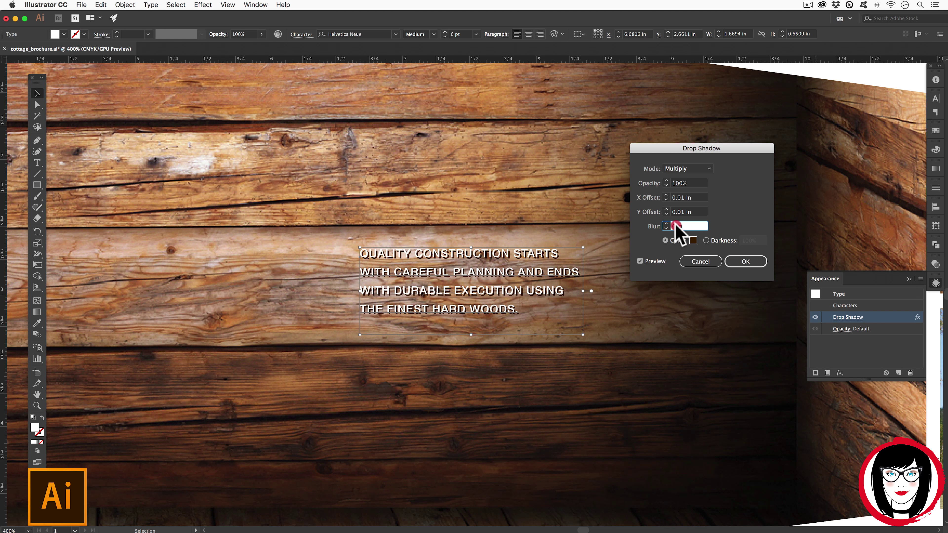
{"action": "left_click_drag", "start_coordinate": [676, 226], "coordinate": [703, 232]}
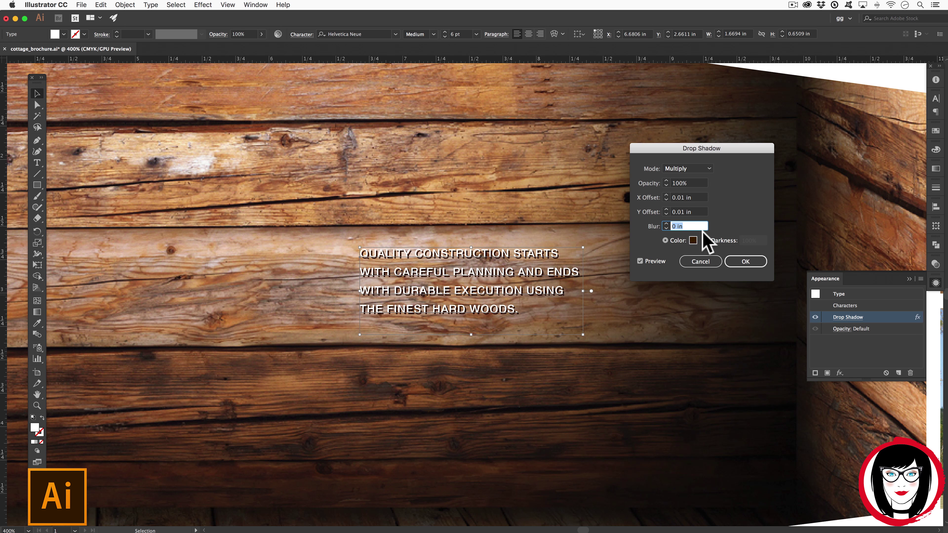
{"action": "type", "text": "2 px"}
{"action": "left_click", "coordinate": [640, 261]}
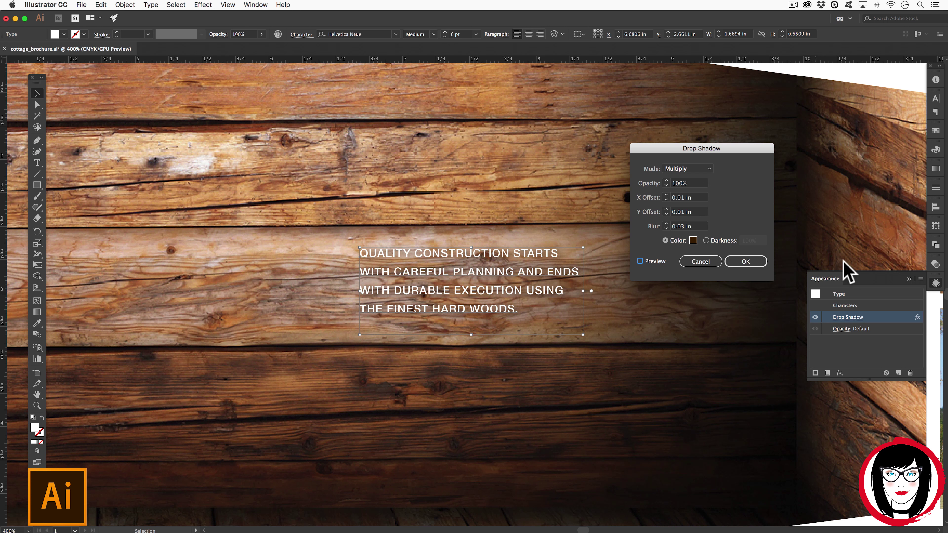
Confirm the brown Multiply drop shadow on the white caption, then close the Effect menu unused.
{"action": "left_click", "coordinate": [747, 263]}
{"action": "key", "text": "super+equal"}
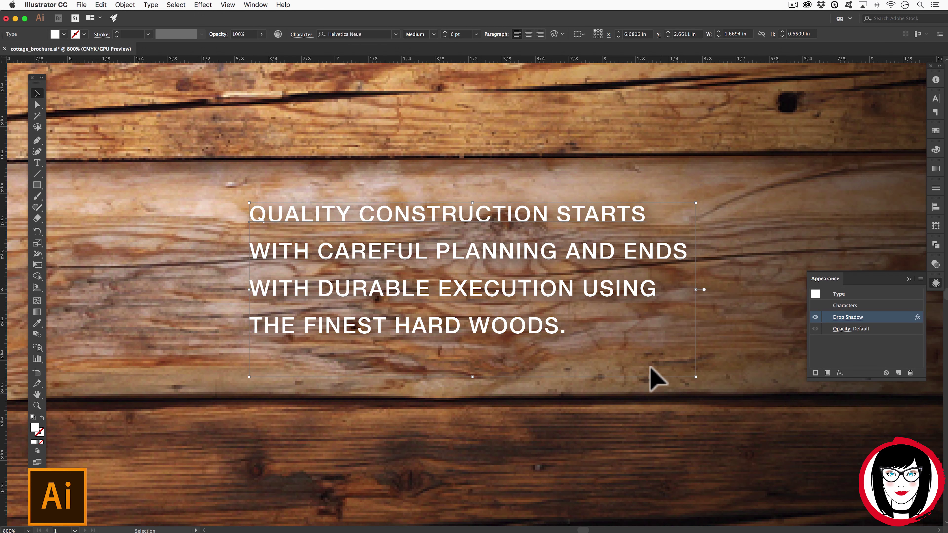
{"action": "left_click", "coordinate": [197, 5]}
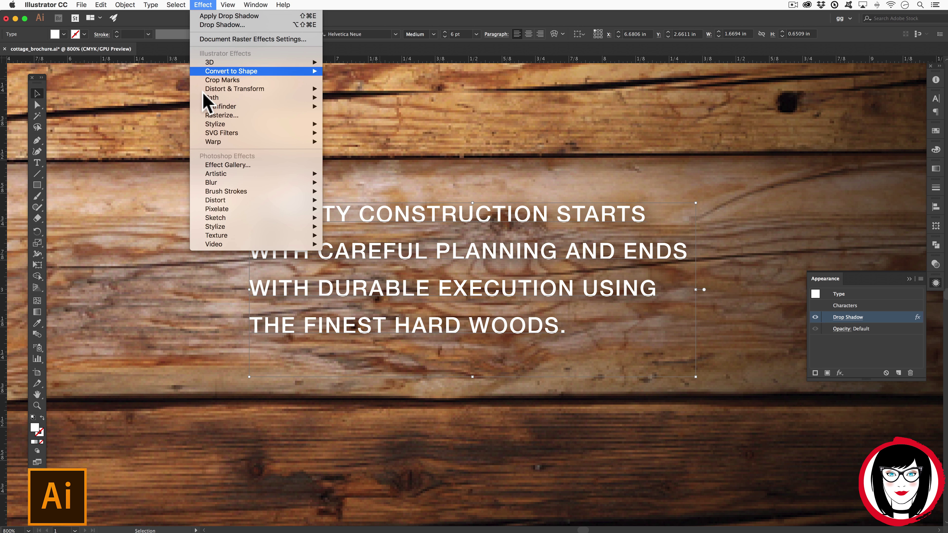
{"action": "mouse_move", "coordinate": [227, 183]}
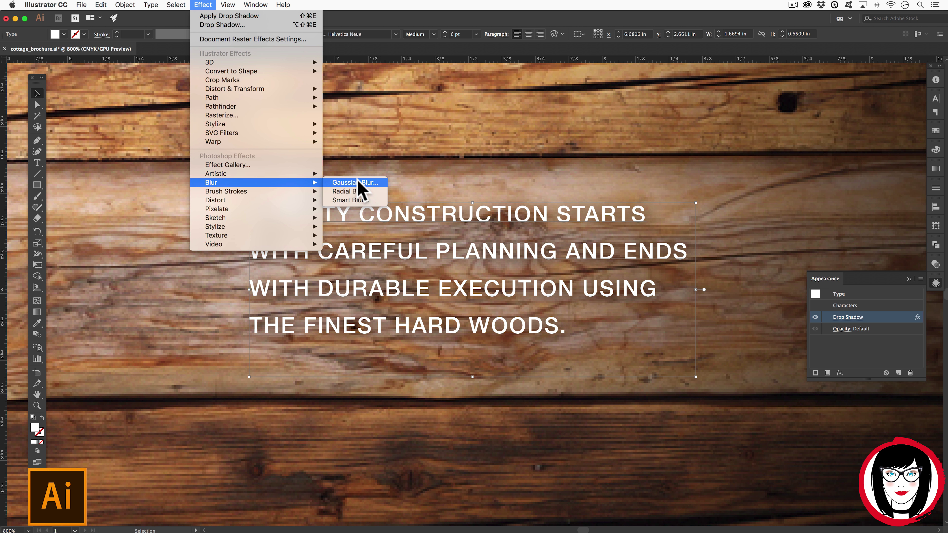
{"action": "mouse_move", "coordinate": [268, 120]}
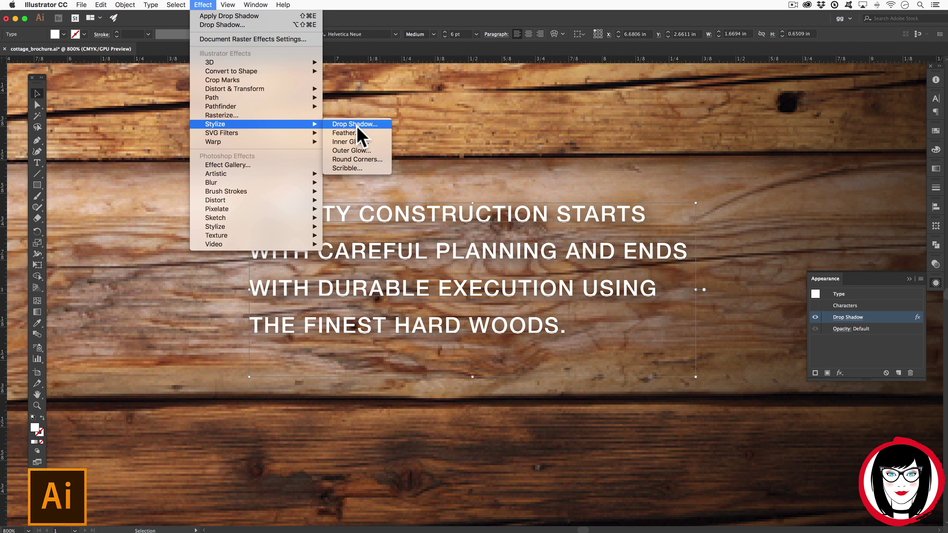
{"action": "key", "text": "Escape"}
{"action": "scroll", "coordinate": [630, 254], "scroll_direction": "right", "scroll_amount": 2}
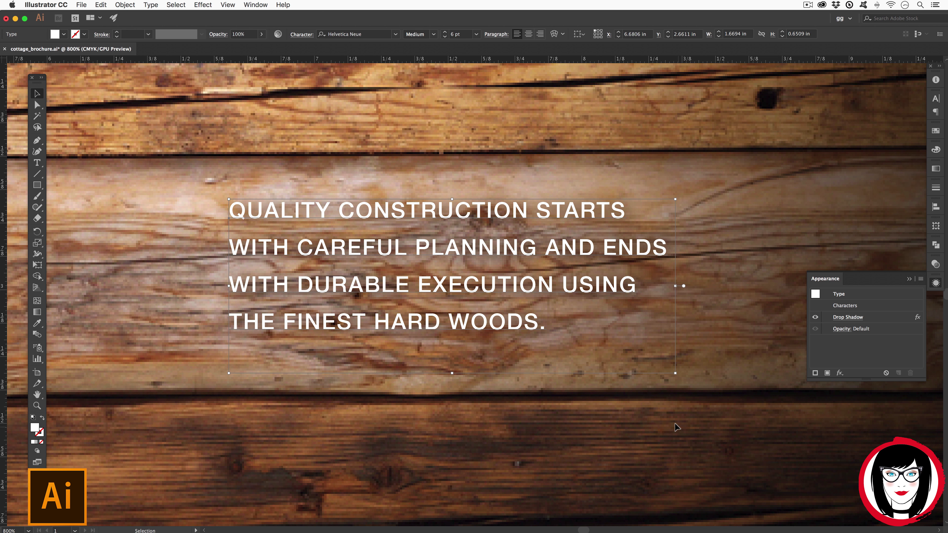